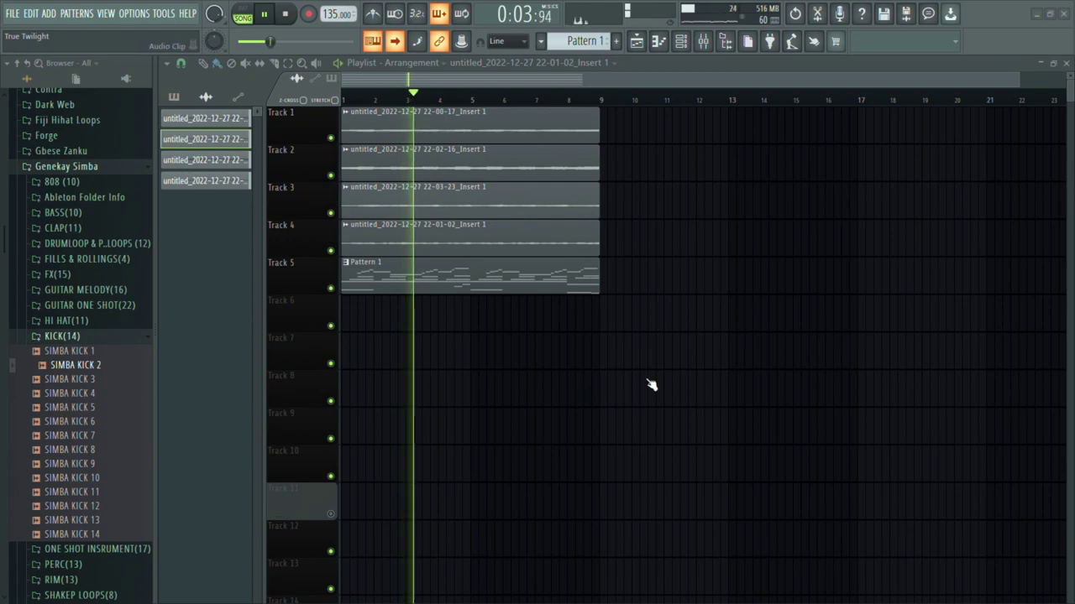
Step: Program the SIMBA KICK 2 channel with C5 hits at the start of bars 1, 3, 5 and 7
key("F7")
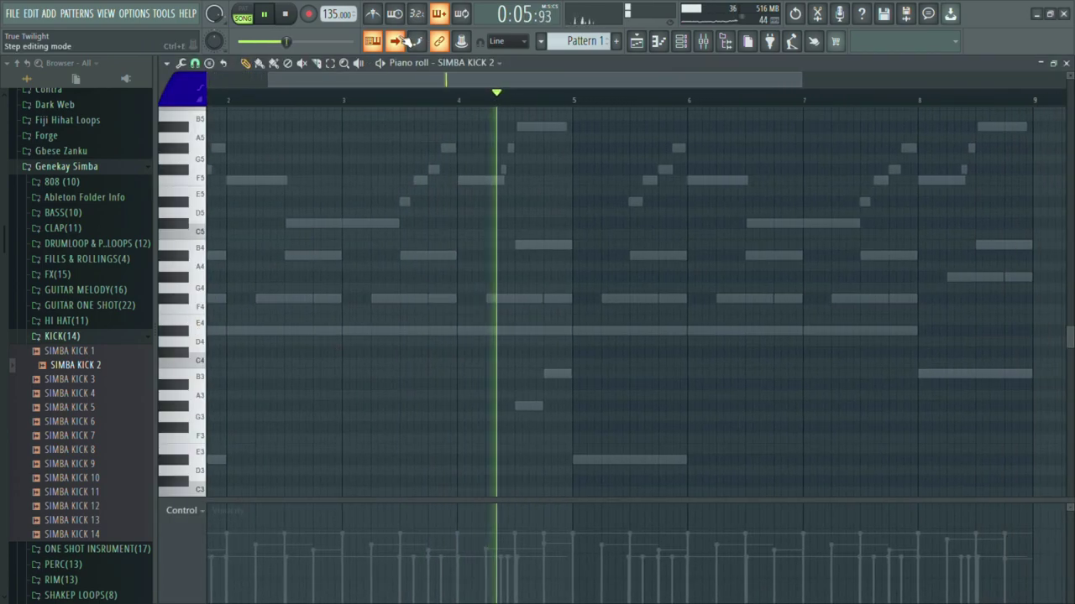
scroll(210, 369, "left", 1)
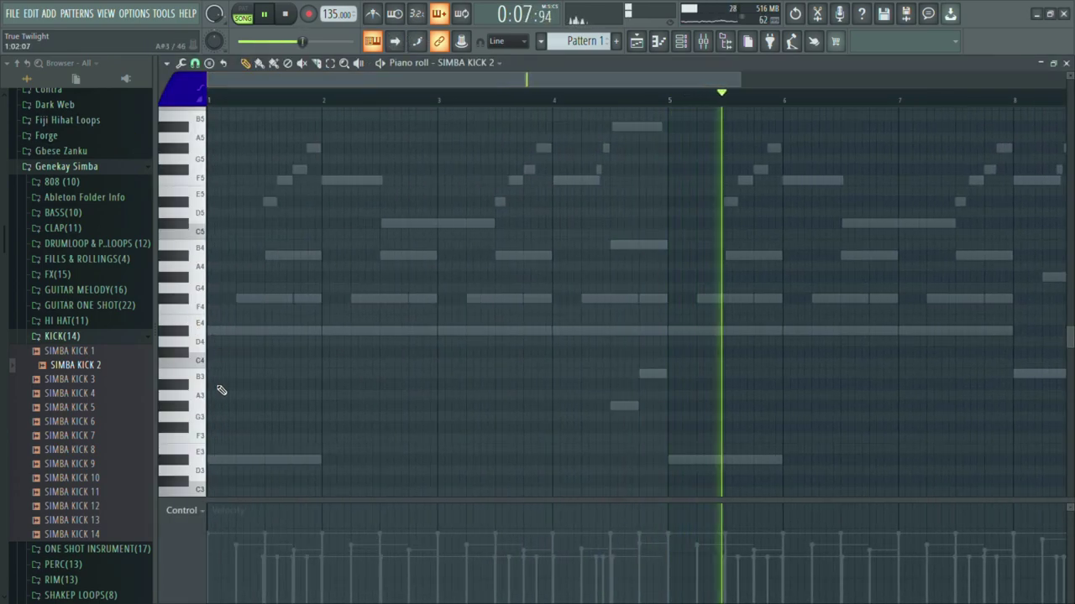
scroll(214, 378, "down", 1)
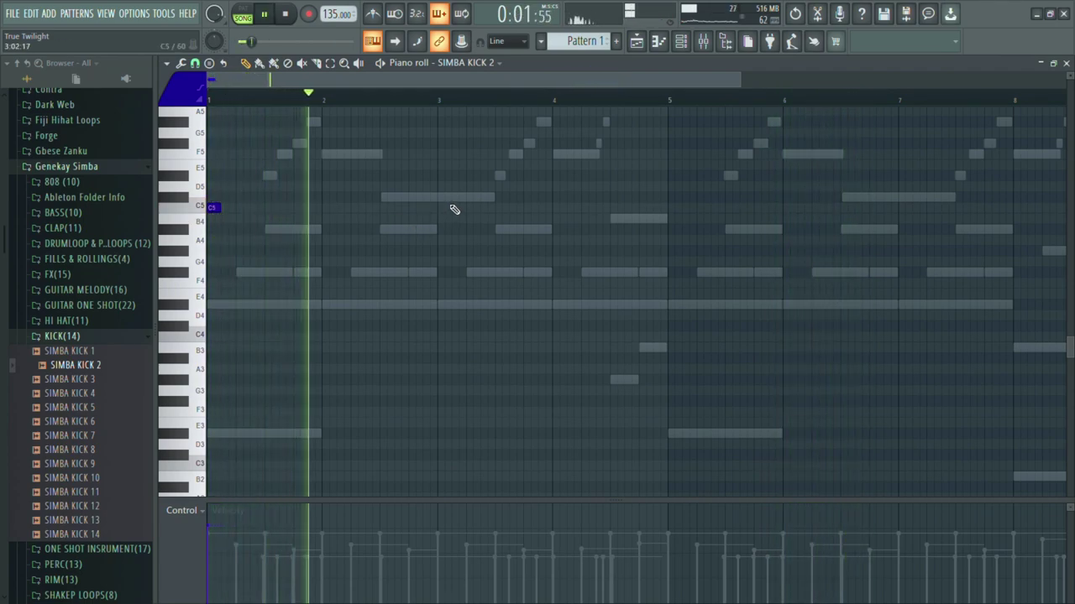
key("z")
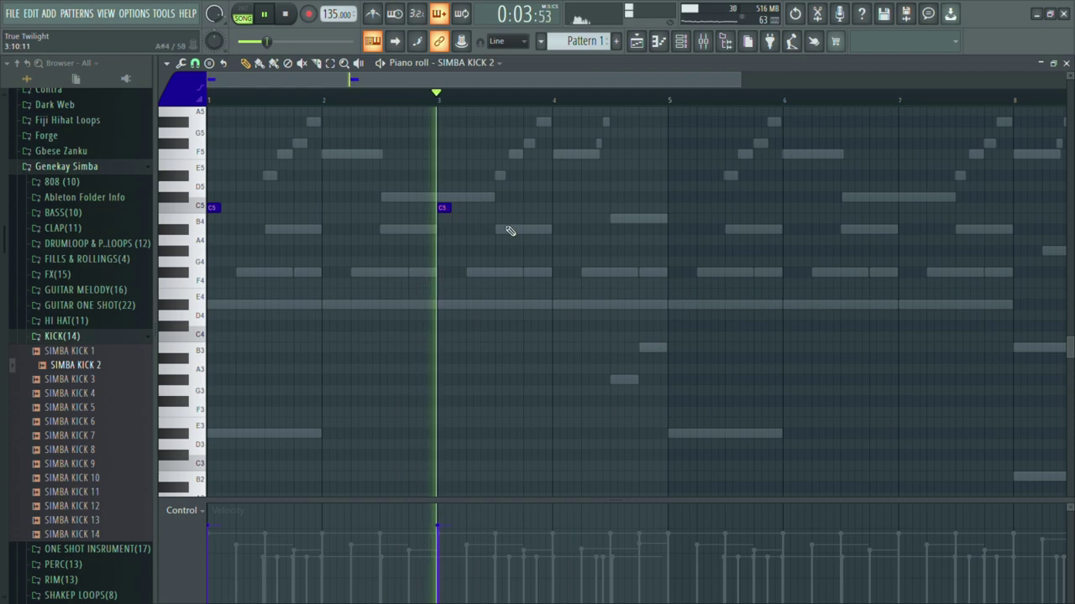
left_click(675, 210)
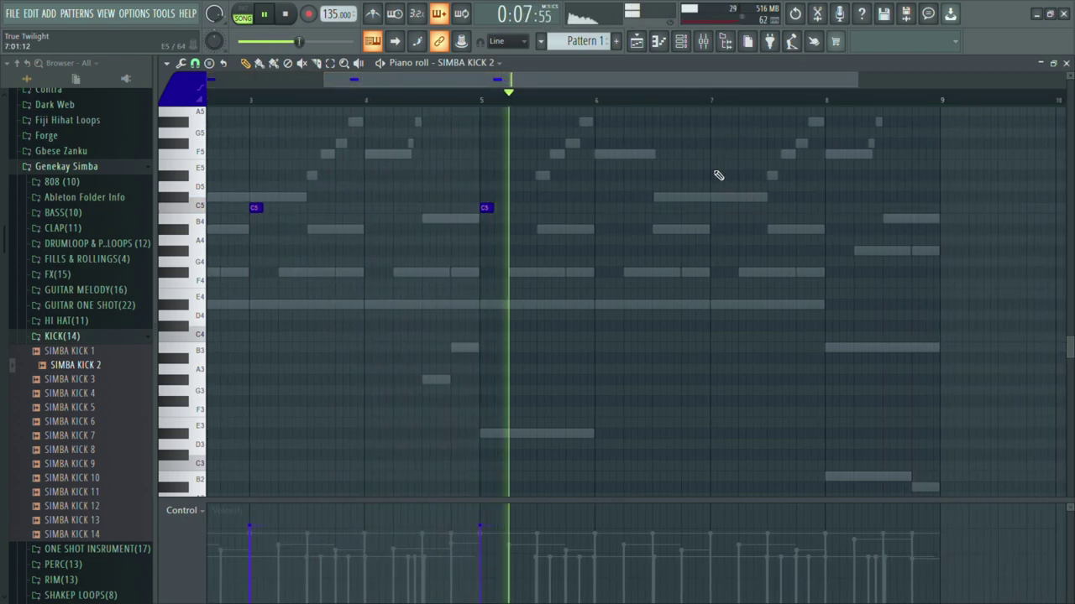
left_click(714, 207)
Step: Lower the volume of mixer track Insert 5 to -3.1 dB
key("F9")
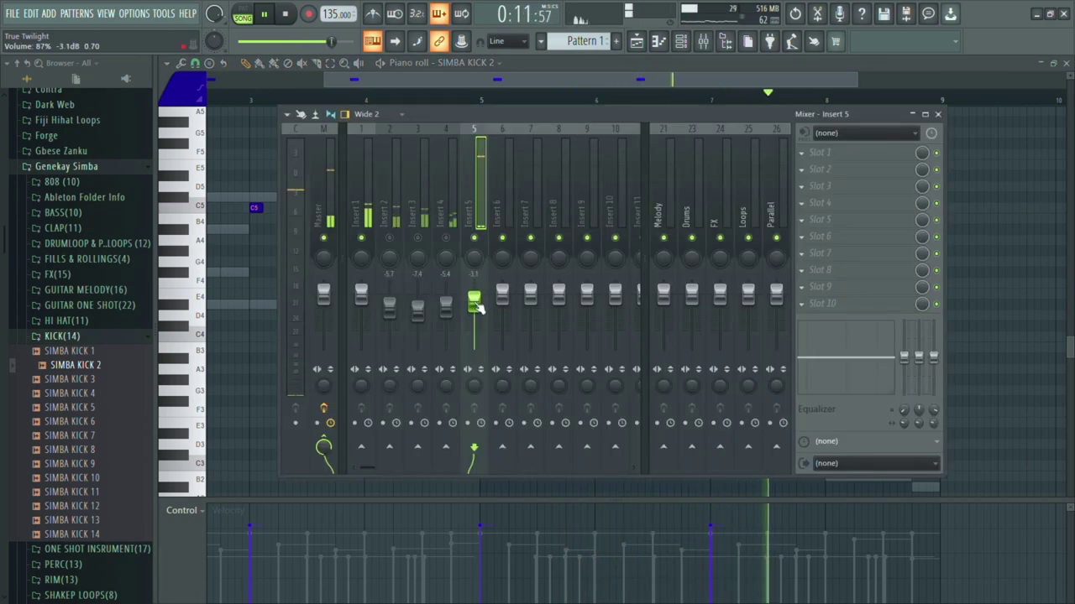
left_click(938, 115)
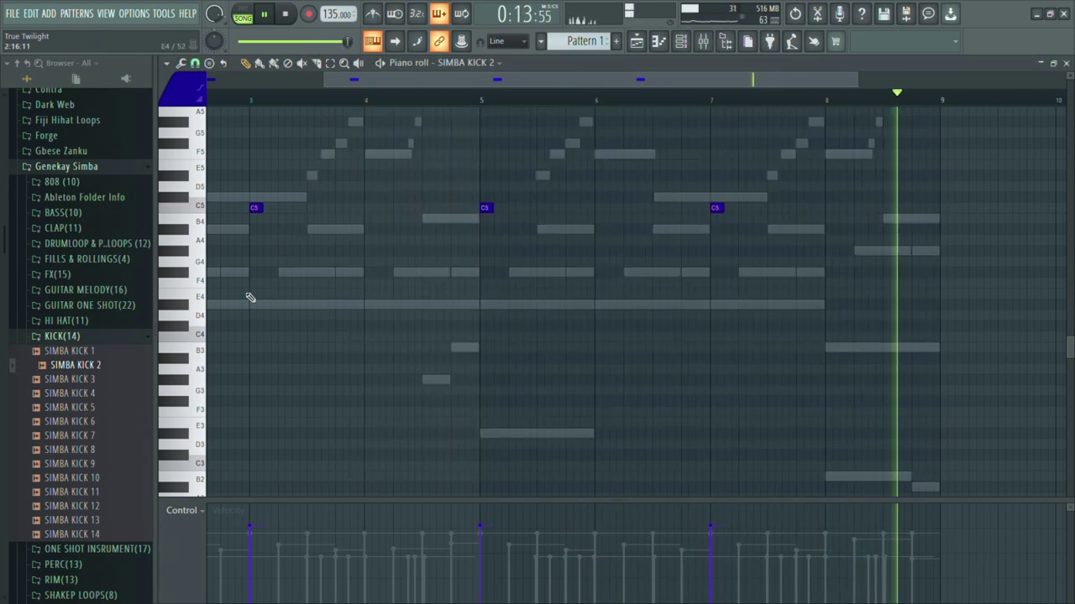
Step: Load SIMBA SNARE 10 from the Genekay Simba snare samples and place C5 hits in bars 2, 4, 6 and 8
left_click(127, 337)
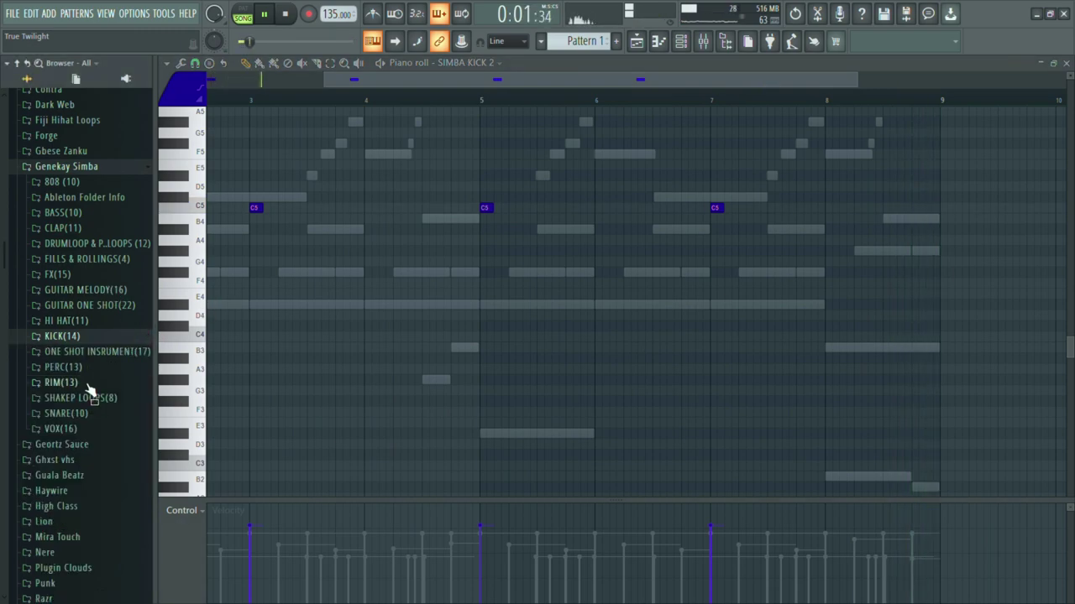
left_click(83, 400)
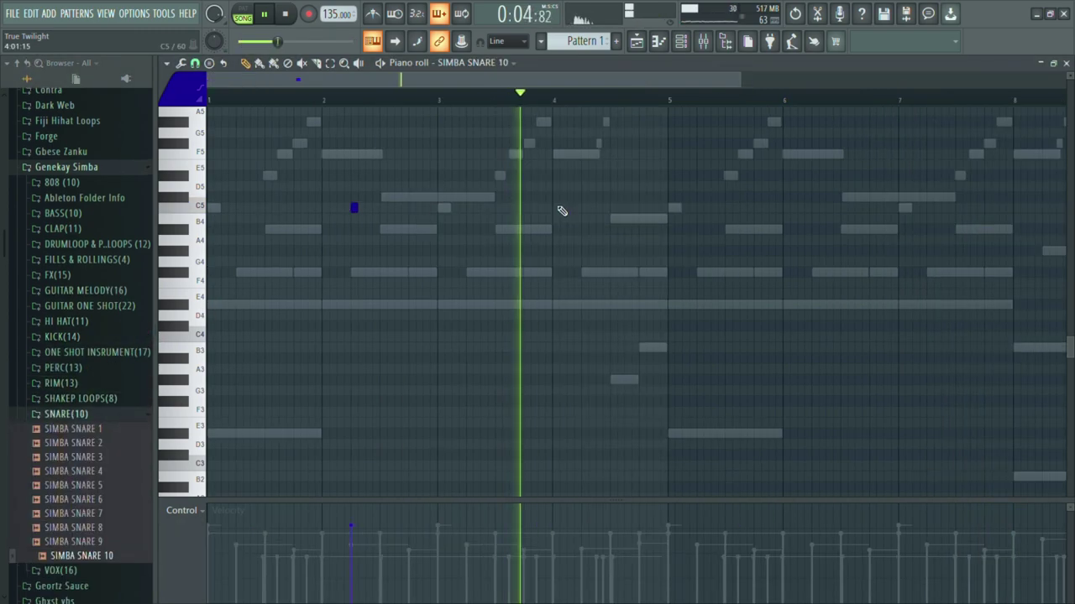
left_click(557, 208)
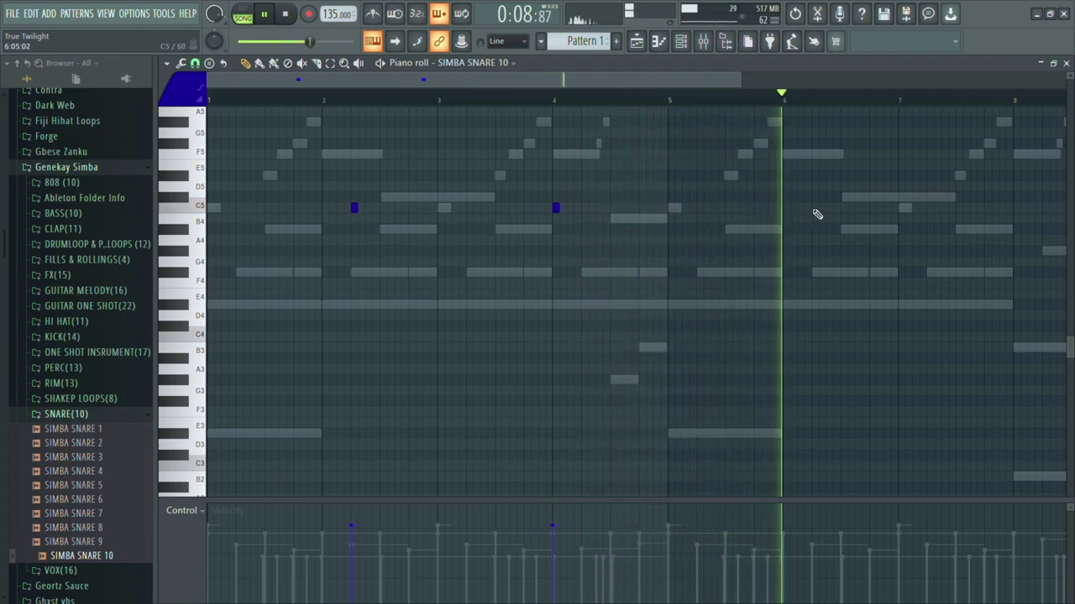
left_click(825, 209)
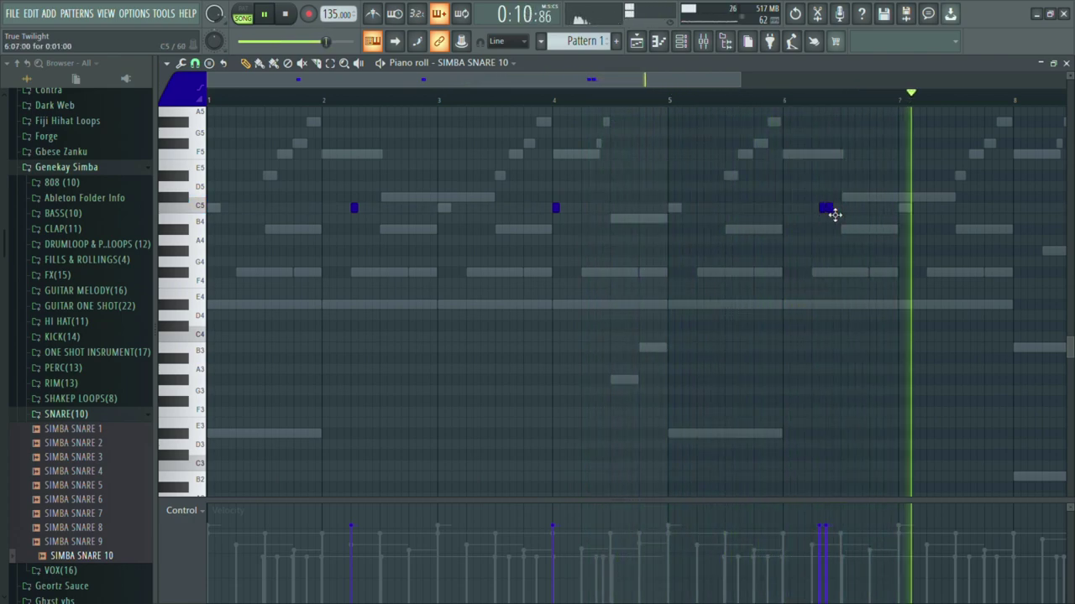
left_click_drag(827, 214, 818, 214)
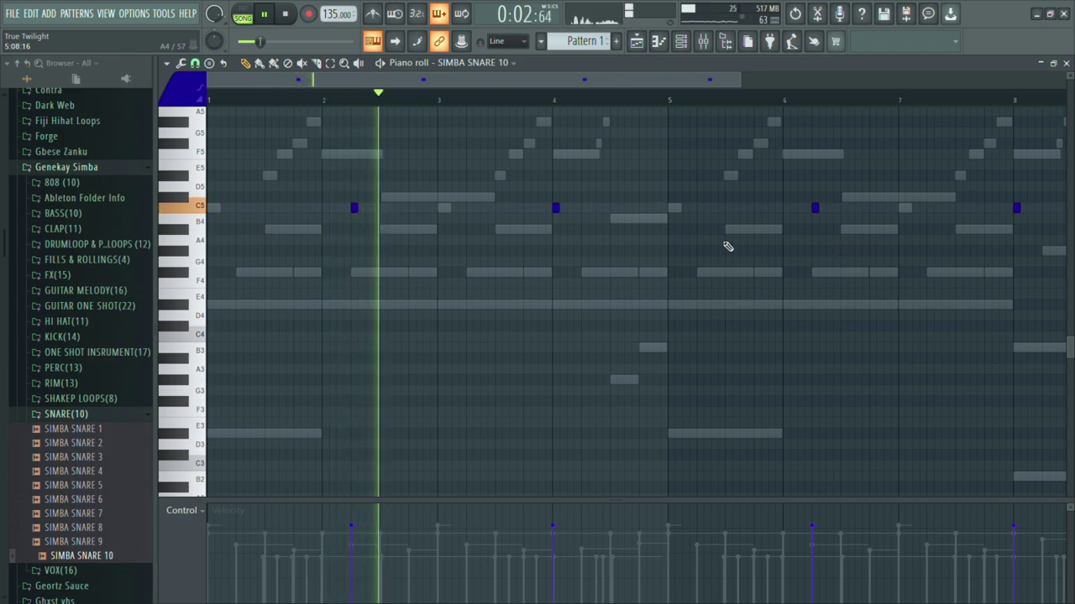
Step: Load the CDK4 - Trap Hat 3 sample and place C5 hits on steps 1 and 4 of bars 1 and 2
left_click(93, 416)
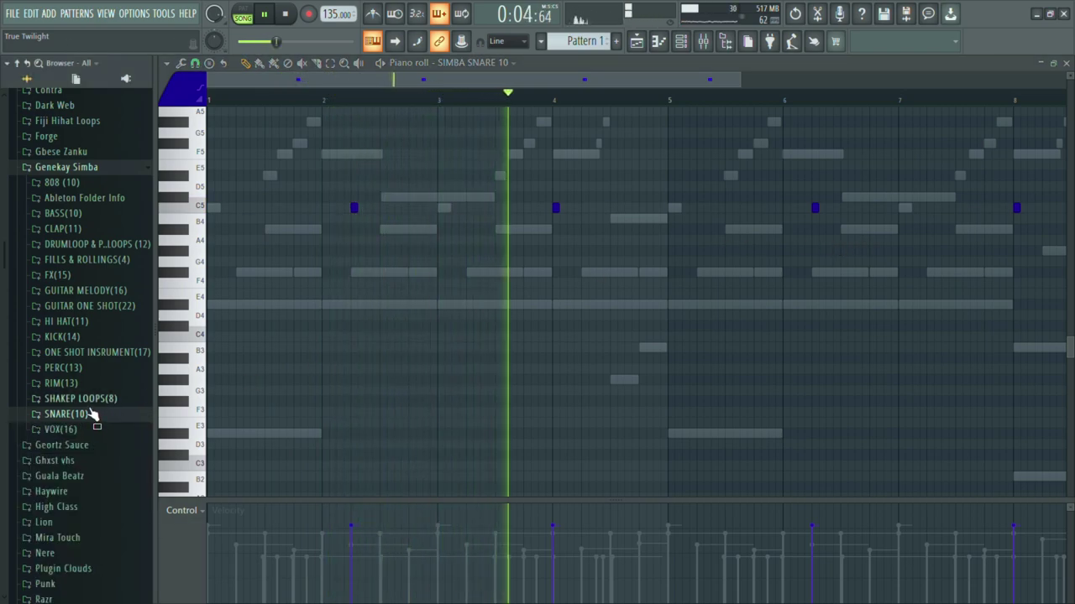
left_click(93, 326)
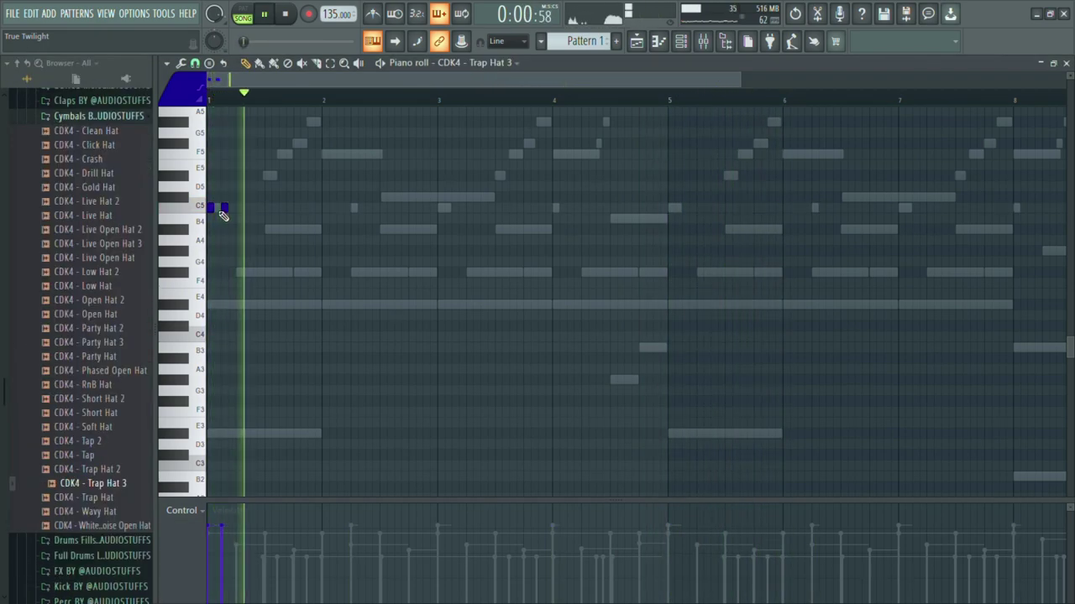
left_click_drag(222, 215, 236, 218)
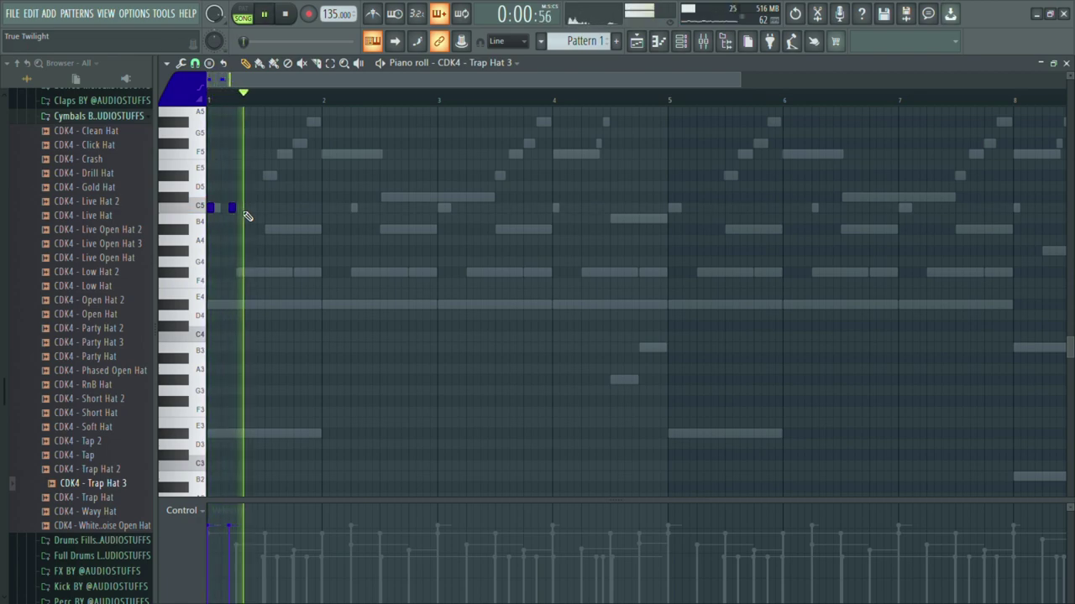
left_click(269, 210)
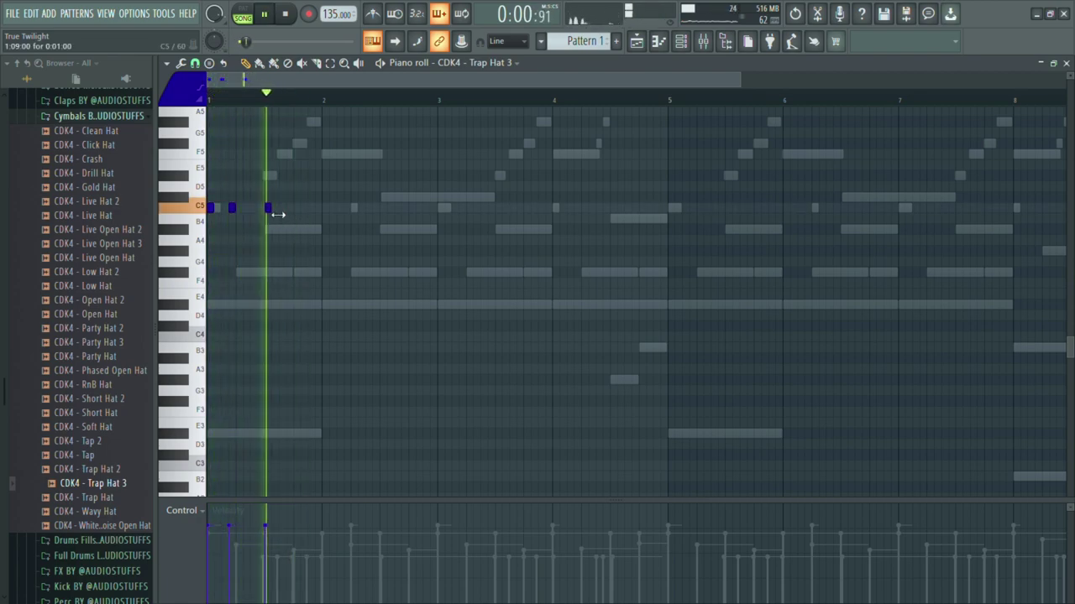
right_click(266, 210)
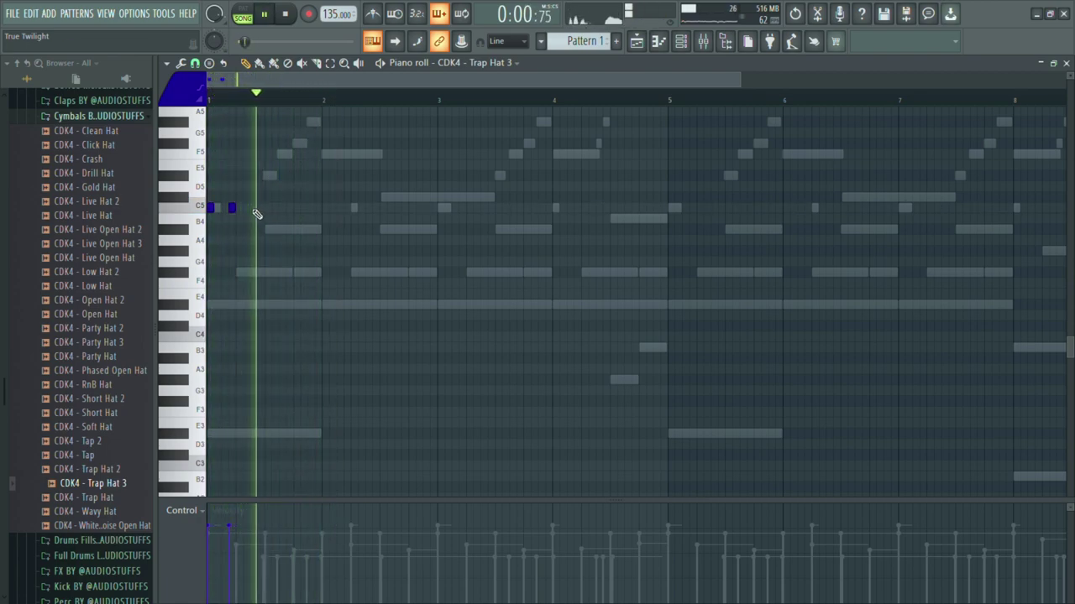
left_click(324, 210)
left_click(346, 209)
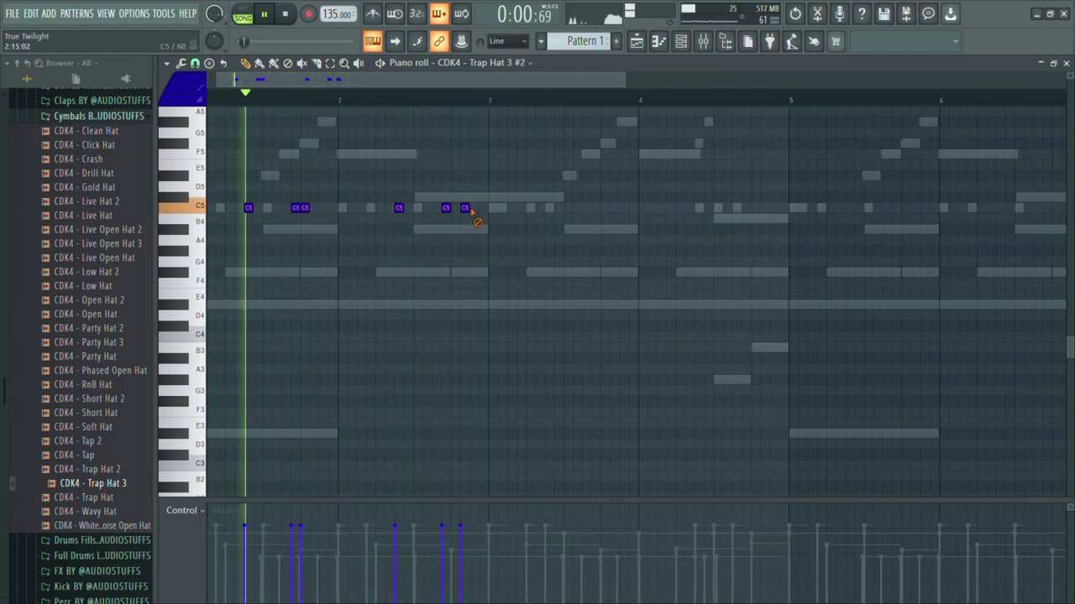
Step: Shift the last note of bar 2 in the second Trap Hat 3 channel one step later, to step 15
left_click_drag(467, 209, 477, 210)
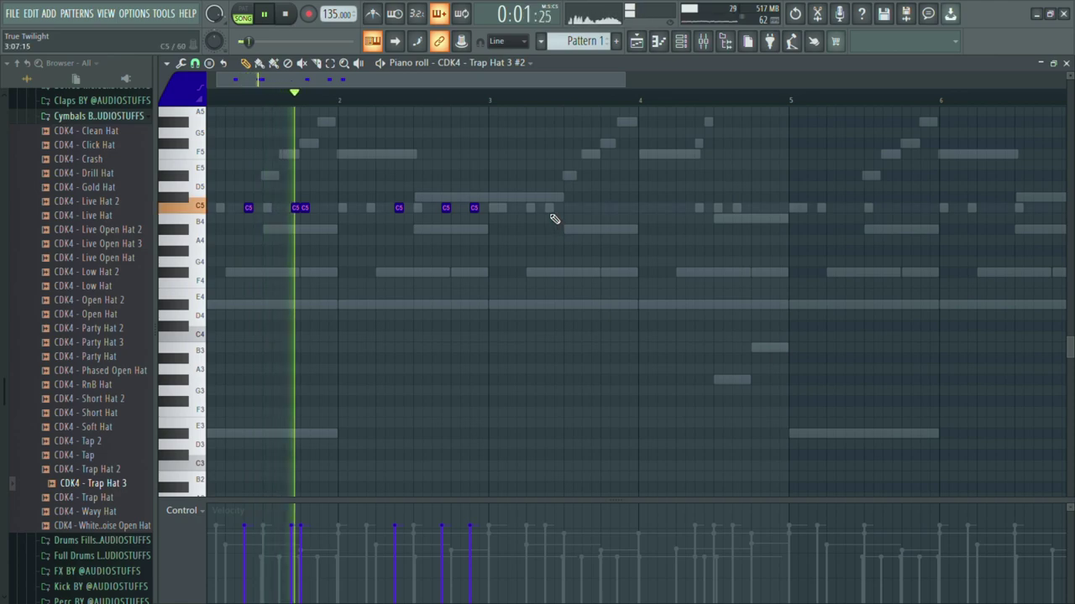
left_click(559, 208)
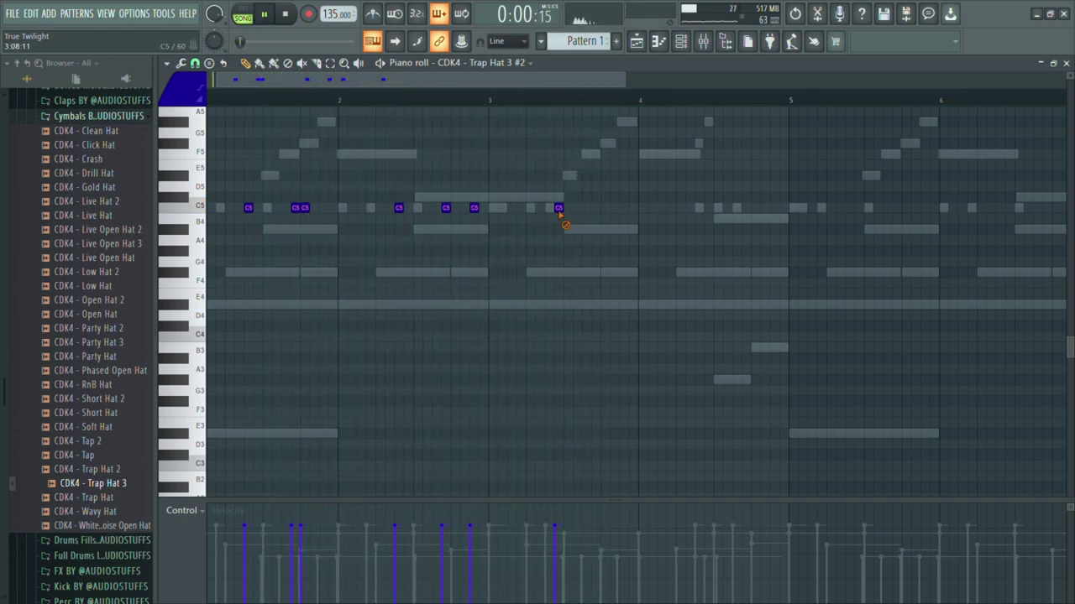
left_click(530, 349)
left_click(550, 349)
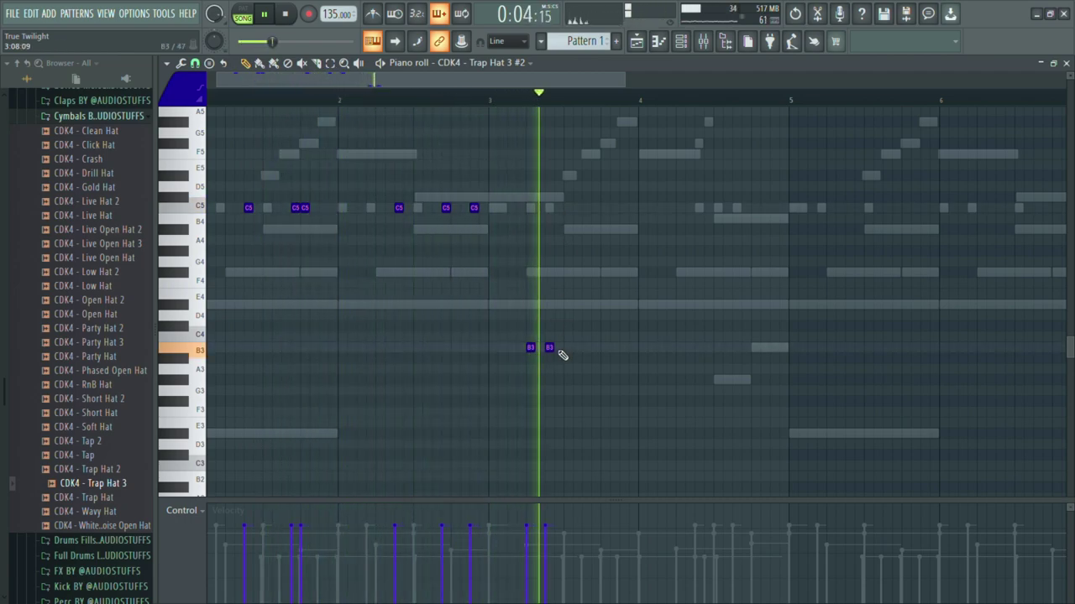
key("space")
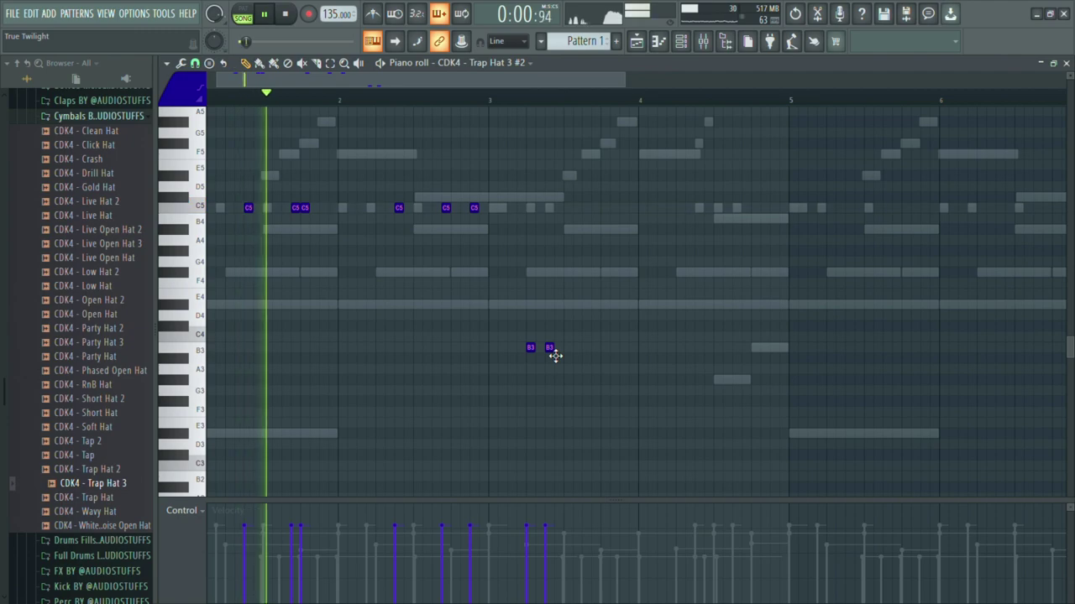
key("ctrl+z")
key("ctrl+z")
Step: Add C5 hits to the SIMBA SNARE 10 channel on step 9 of bars 6 and 7 and step 13 of bar 7
scroll(871, 360, "down", 2)
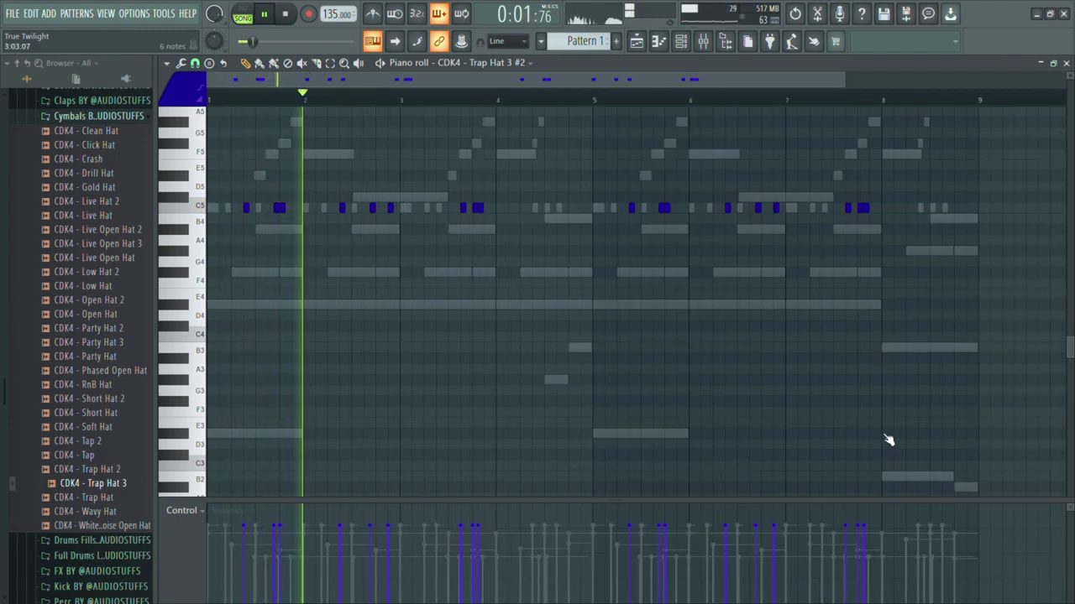
double_click(740, 208)
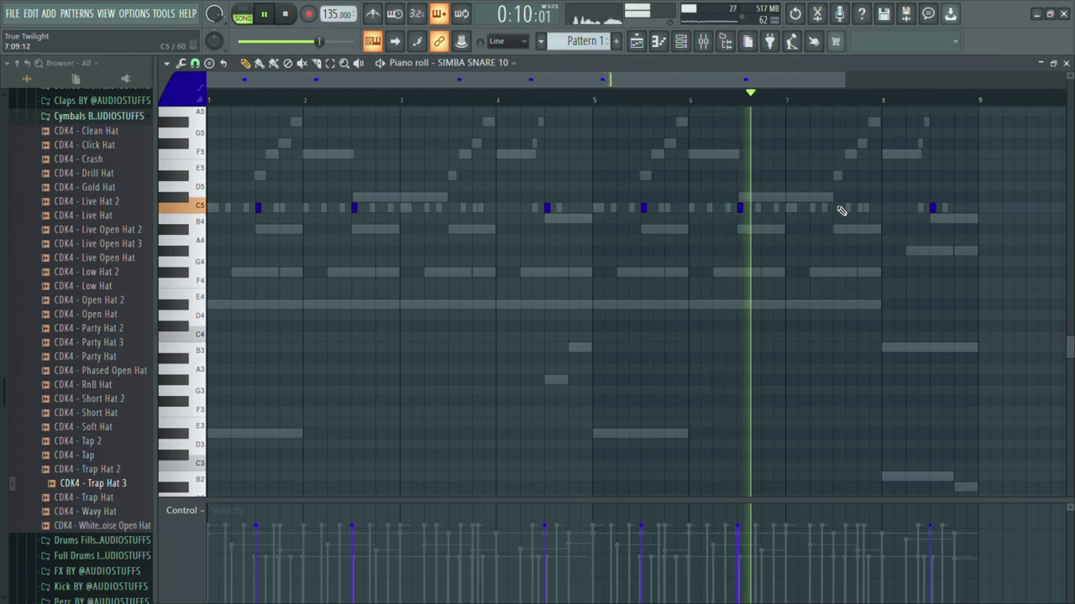
left_click(836, 208)
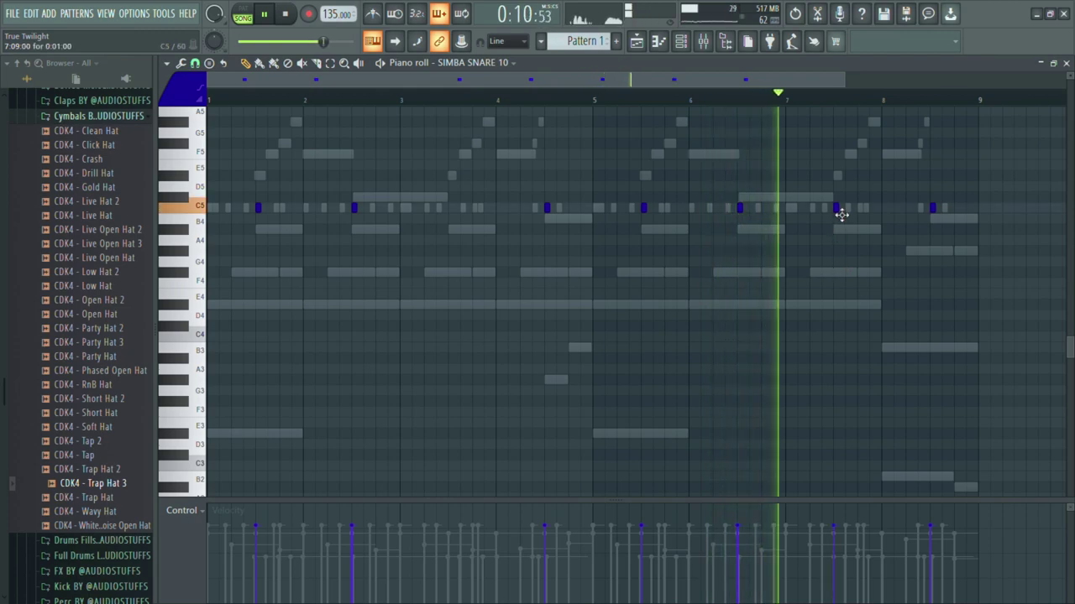
left_click(858, 209)
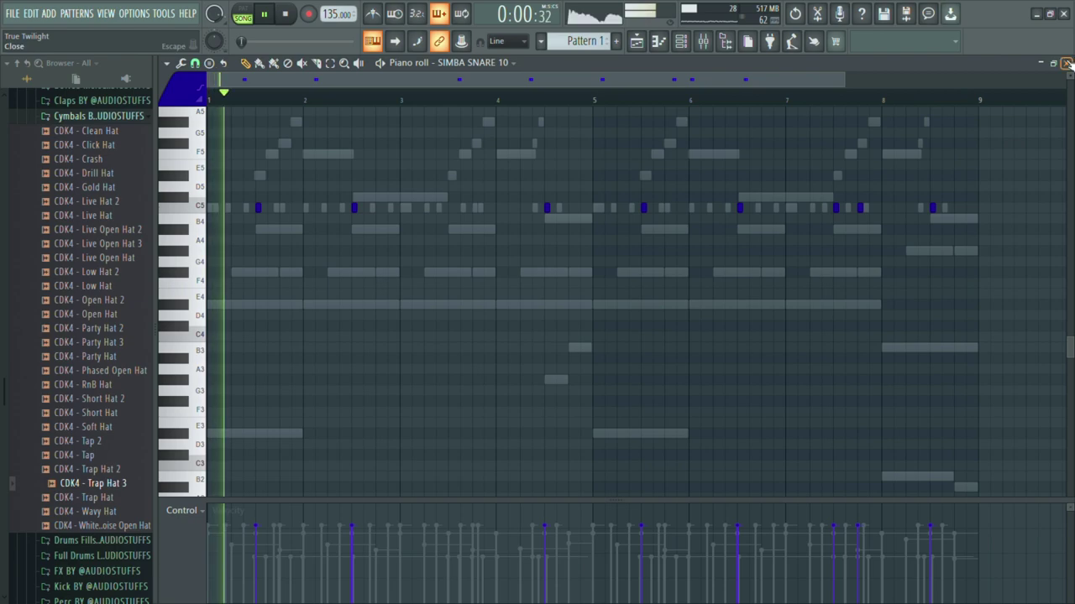
left_click(1066, 63)
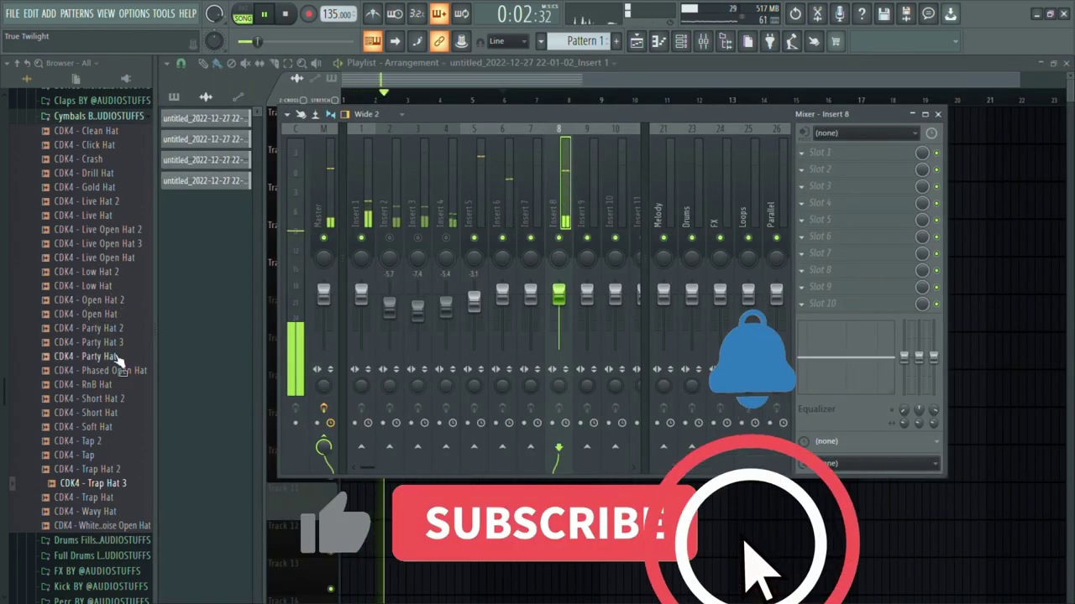
Step: Lower the volume of mixer track Insert 8 to -3.0 dB
left_click(84, 116)
left_click_drag(558, 294, 558, 310)
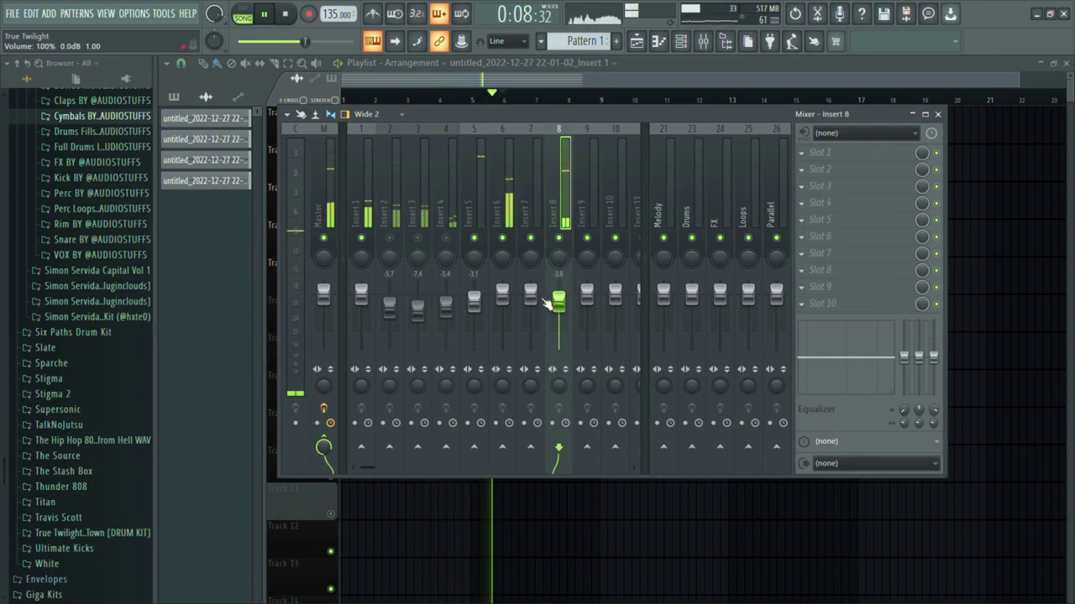
left_click(366, 295)
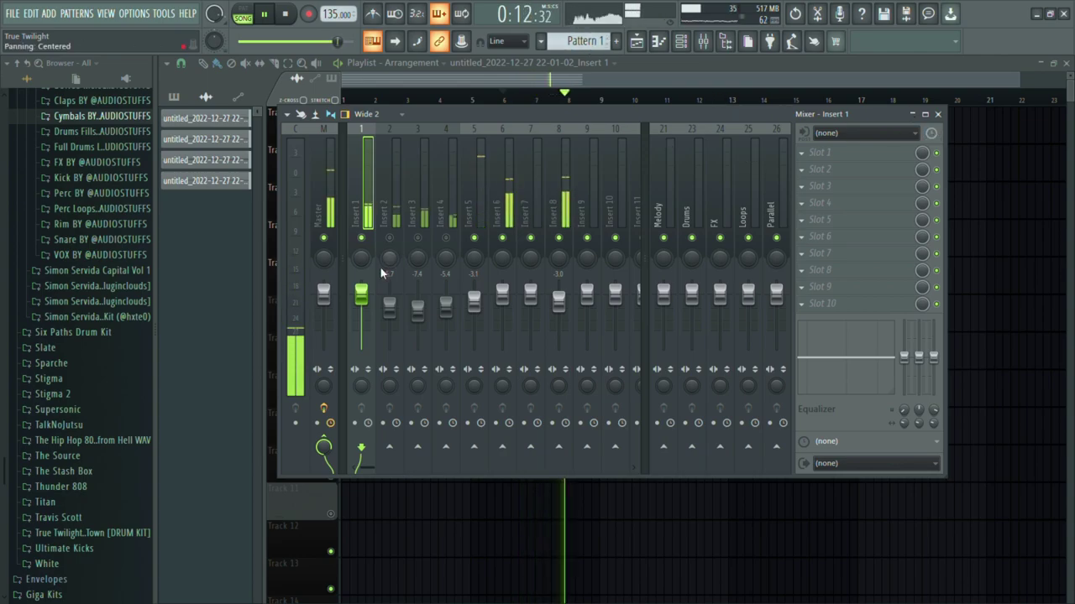
left_click(938, 114)
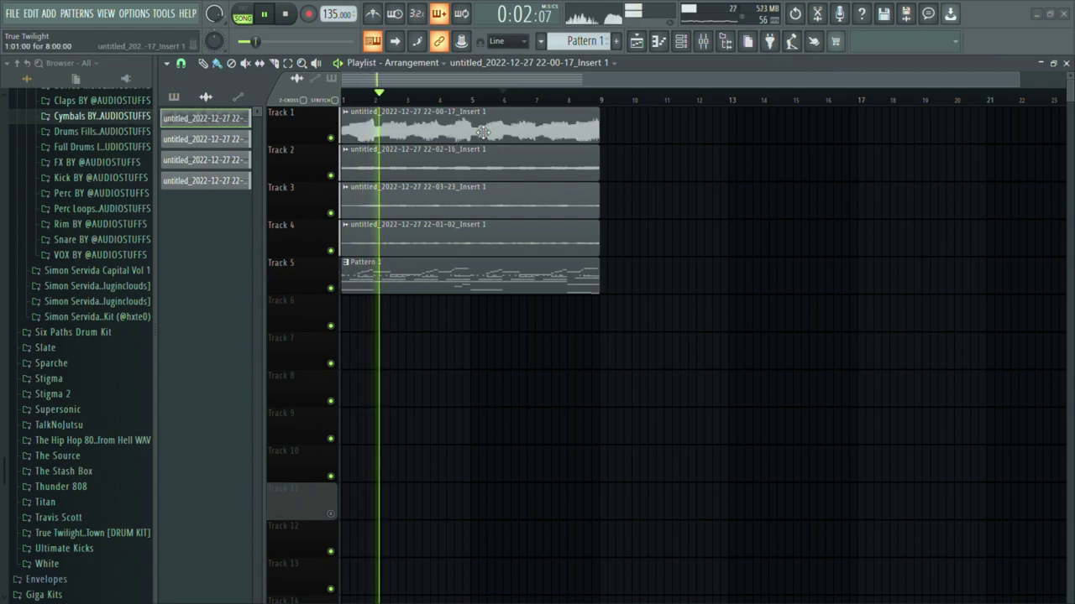
Step: Set the mixer volumes of Inserts 1 to 4 to -13.7, -14.6, -15.1 and -19.5 dB respectively
left_click(704, 43)
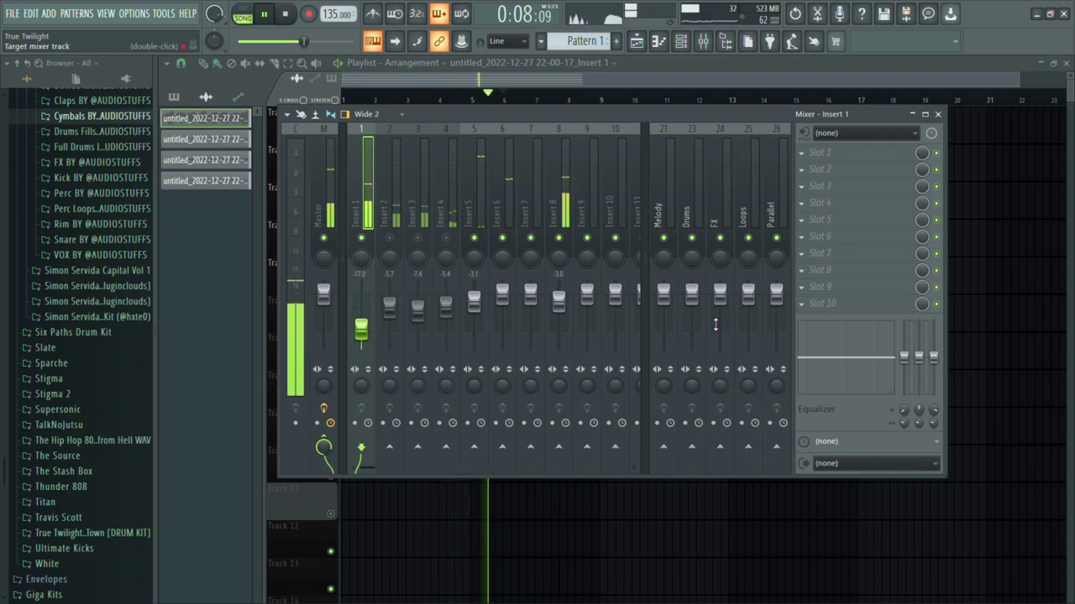
left_click_drag(308, 42, 319, 41)
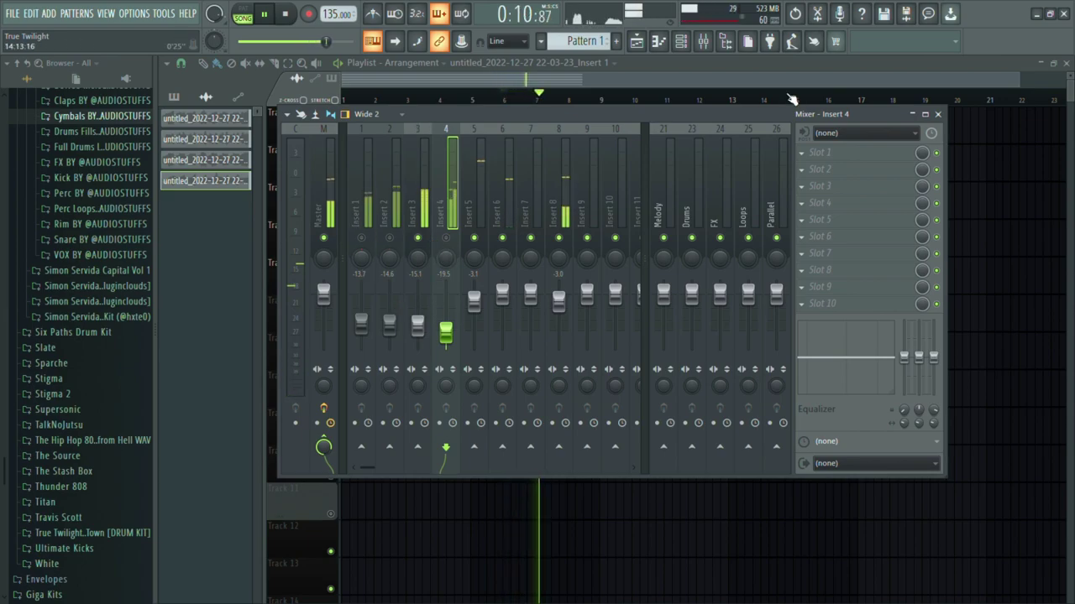
left_click(937, 114)
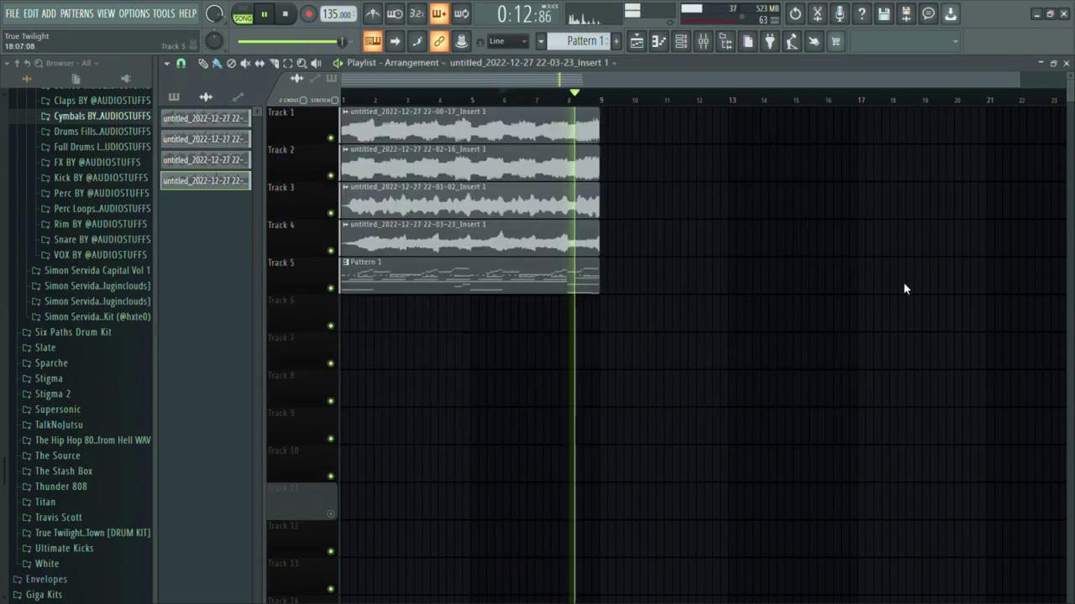
Step: Add a C5 hit to the CDK4 - Clean Snare 2 channel on step 11 of bar 5
scroll(115, 303, "up", 3)
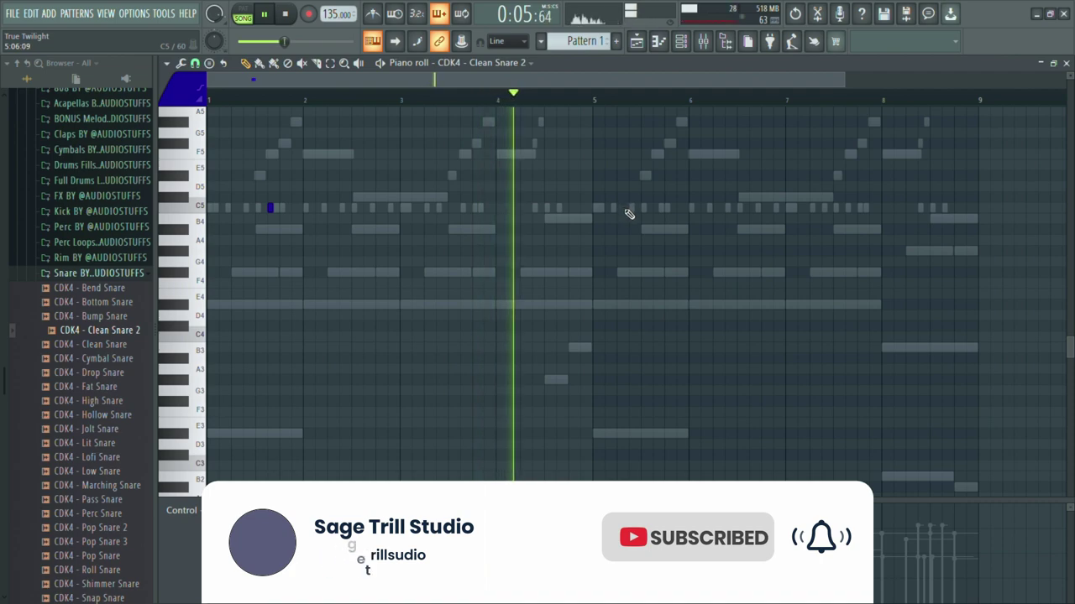
left_click(621, 209)
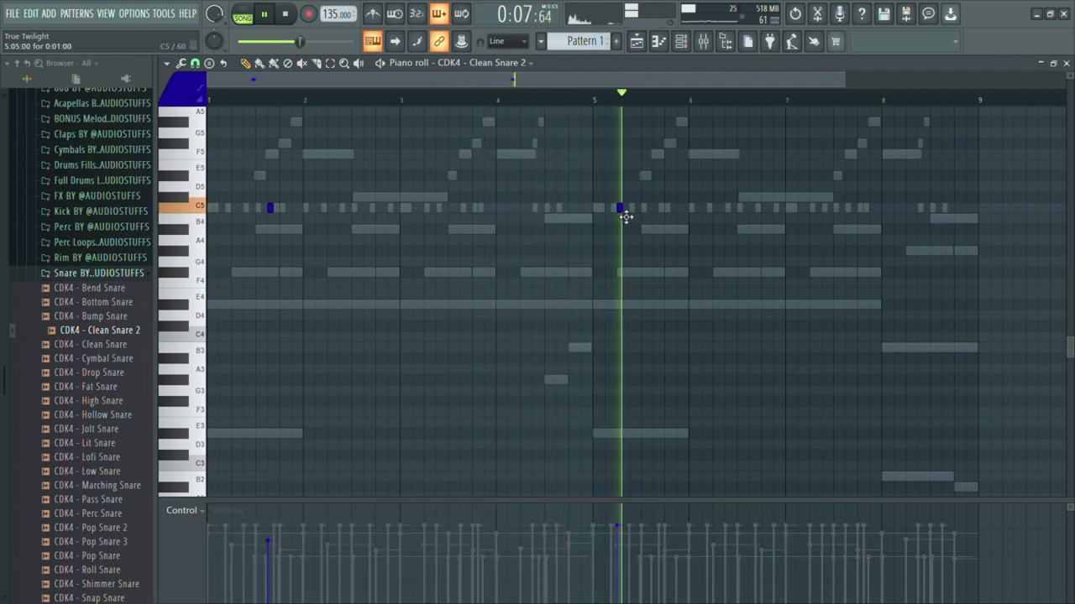
right_click(625, 215)
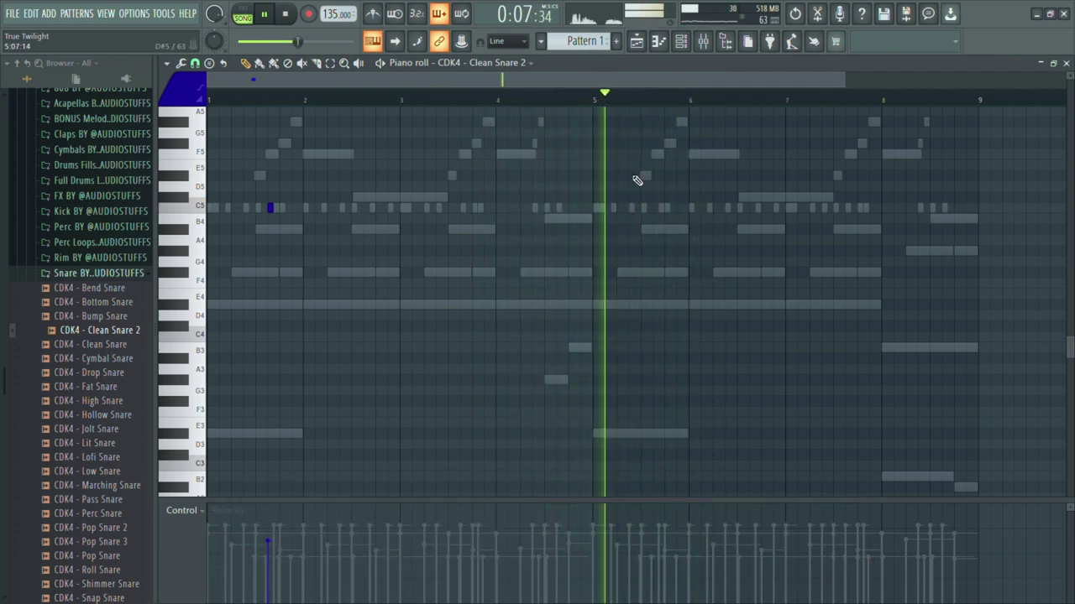
left_click(654, 208)
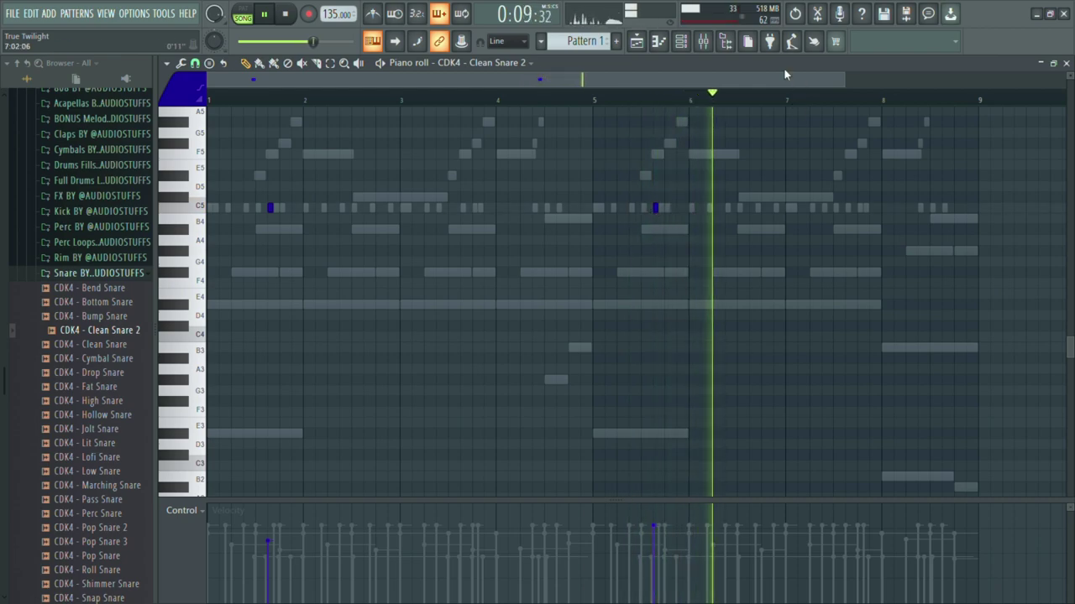
Step: Show the mixer, and collapse the AUDIOSTUFFS Snare folder and the Ariana 808s folder in the sample browser
key("F9")
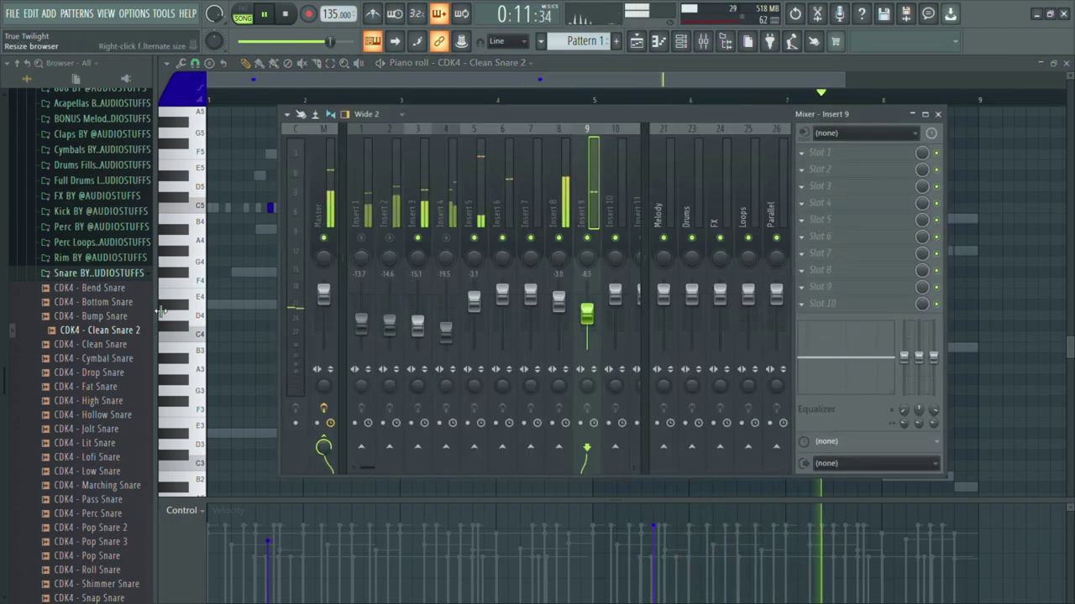
left_click(97, 275)
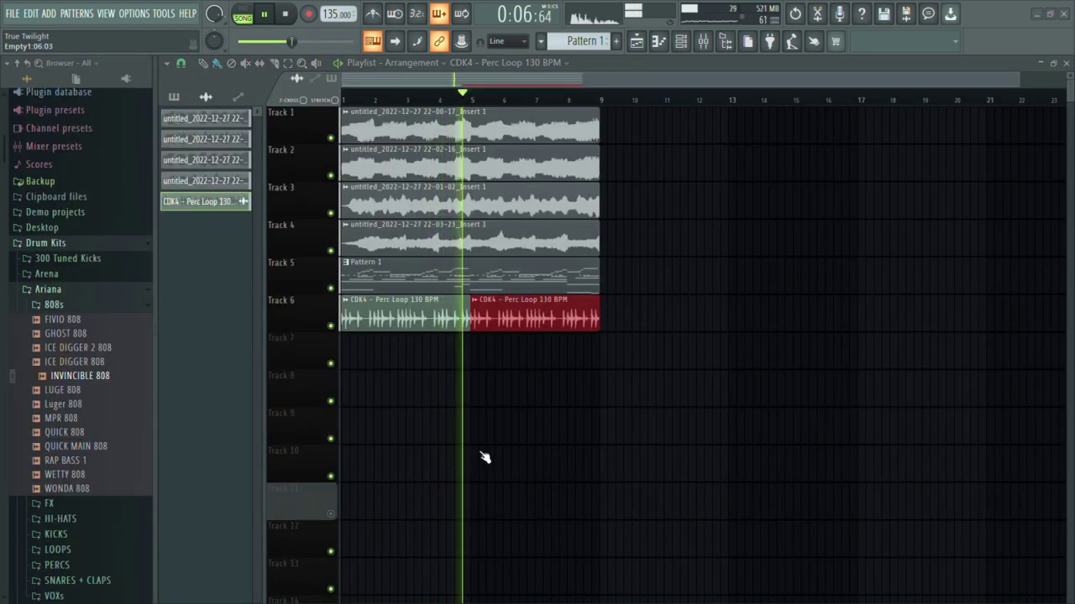
left_click(114, 306)
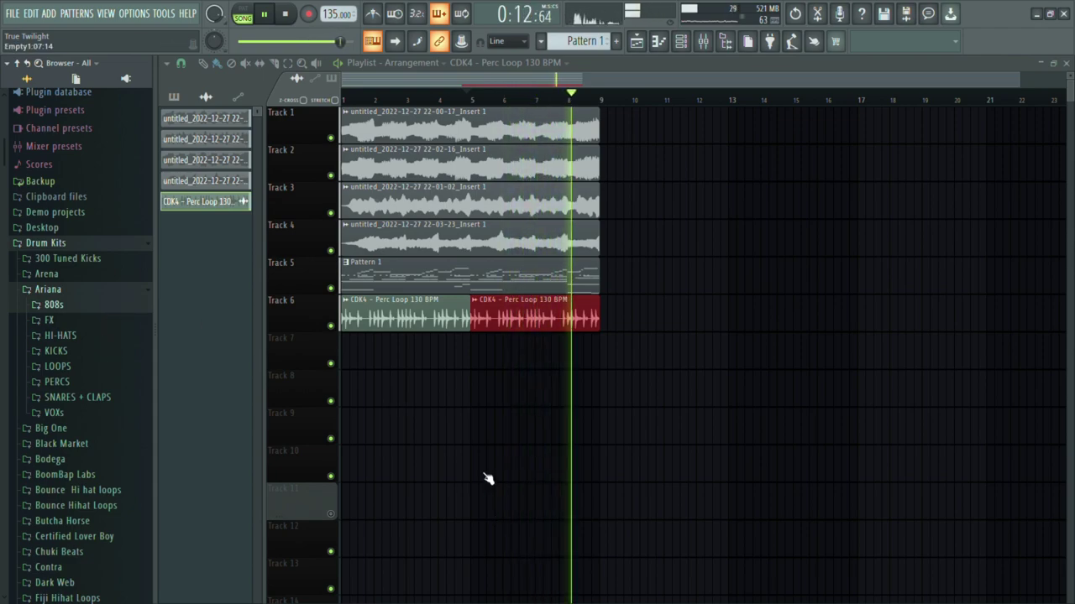
Step: Open the INVINCIBLE 808 notes in the piano roll and transpose them up one octave
key("F7")
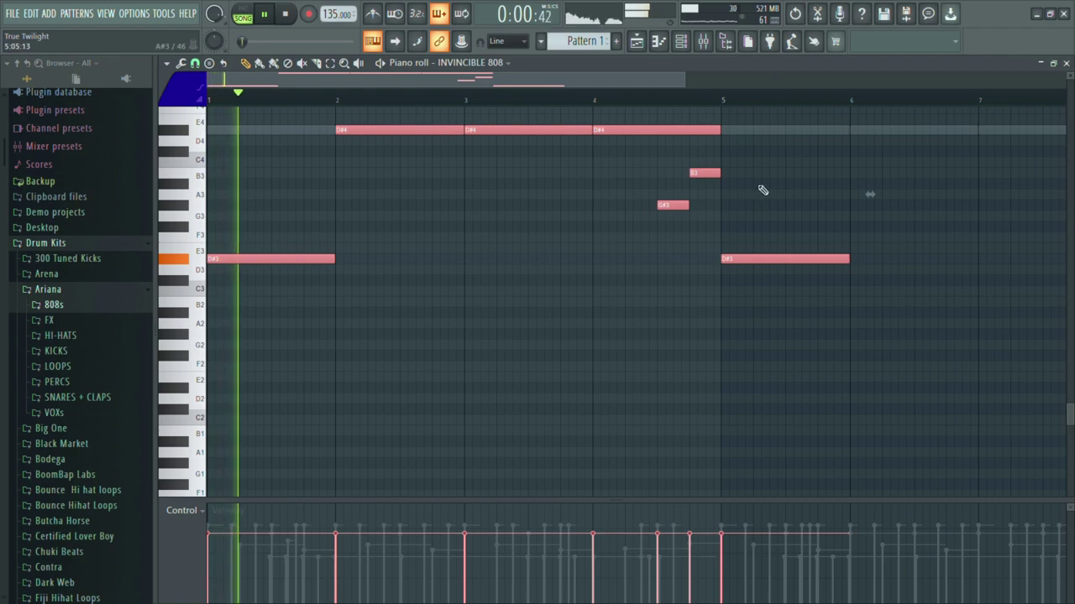
scroll(784, 204, "up", 6)
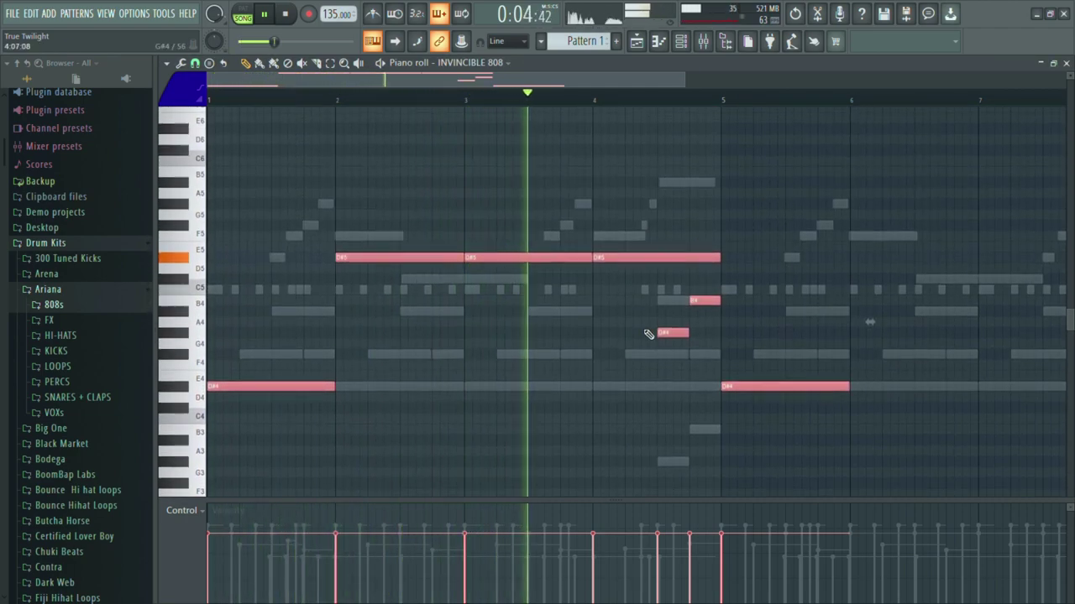
scroll(649, 334, "down", 1)
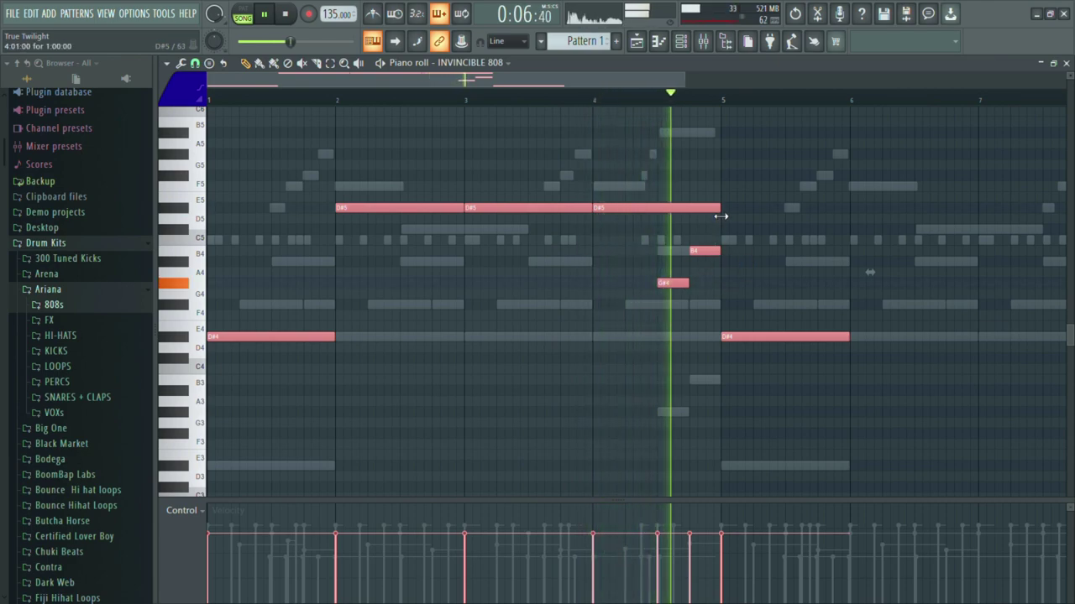
left_click_drag(720, 217, 678, 217)
key("space")
key("ctrl+z")
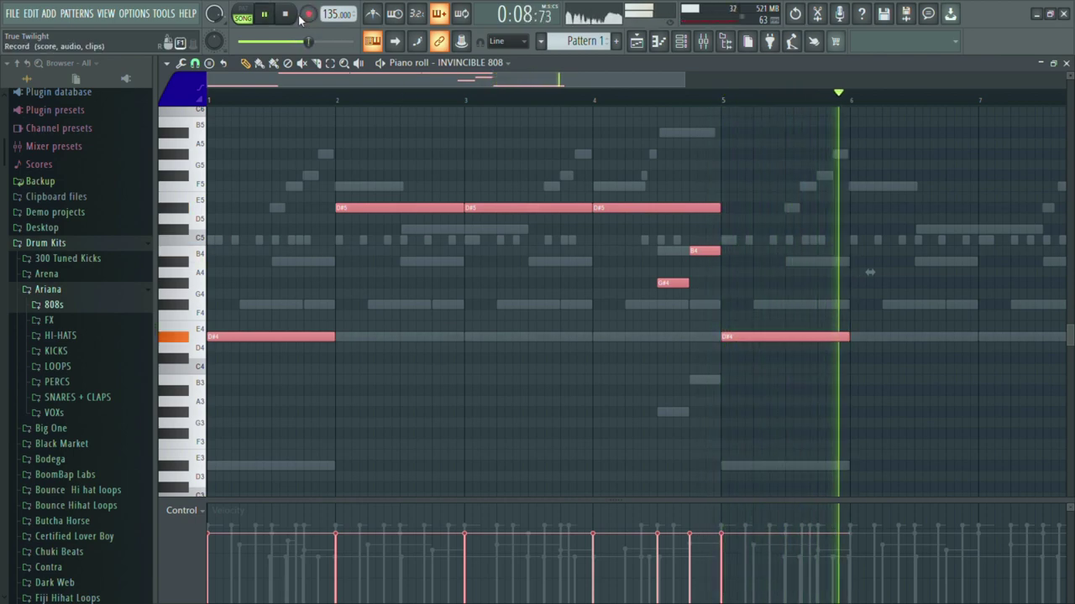
Step: Delete the INVINCIBLE 808 note in bar 5 and raise the bar 1 note one octave to D#5
key("ctrl+a")
right_click(763, 334)
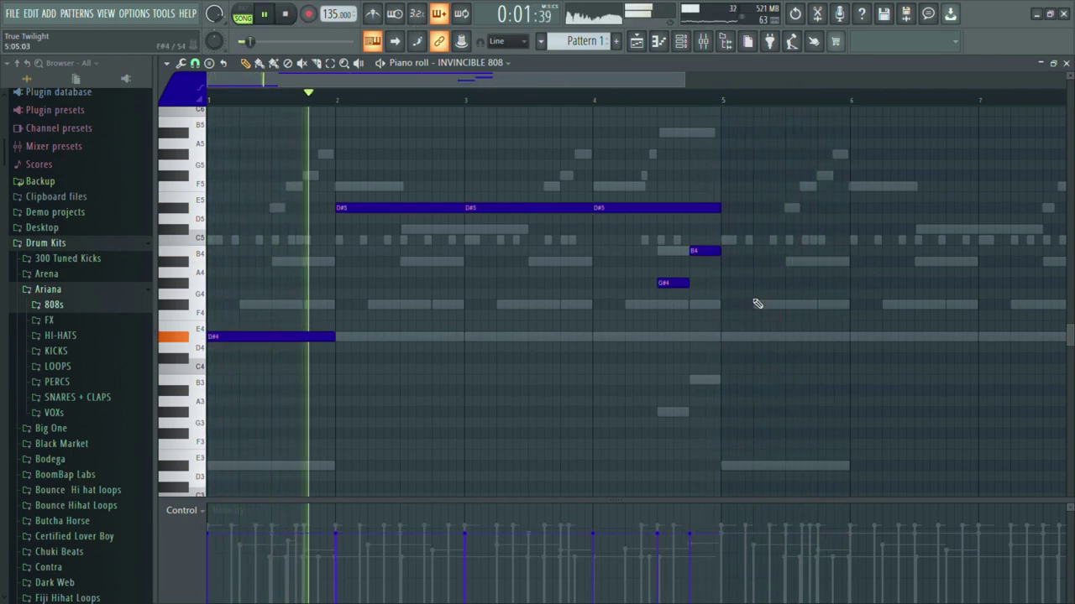
key("ctrl+Up")
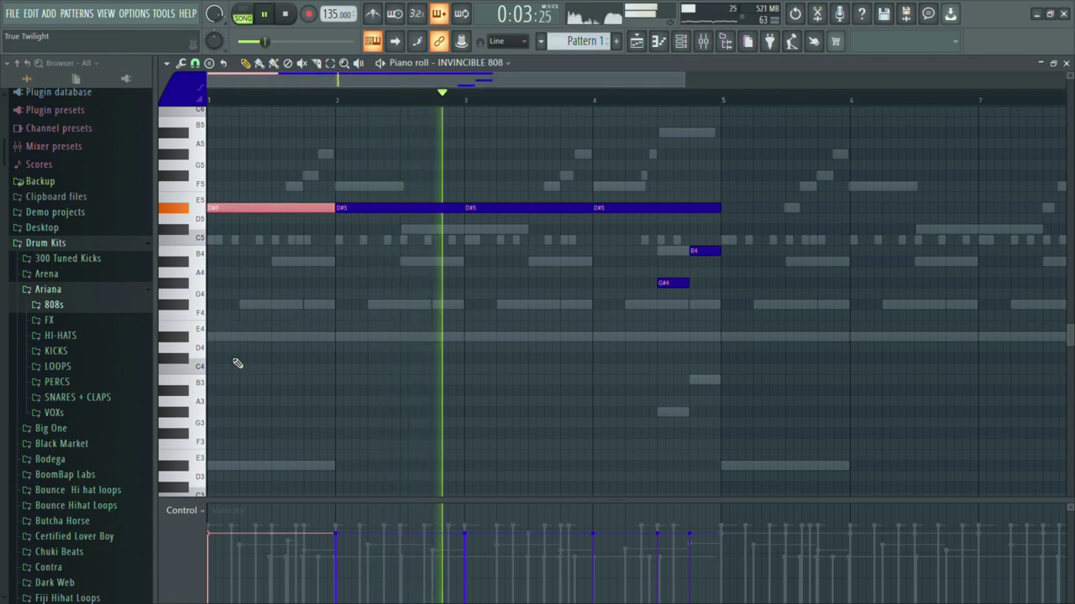
key("space")
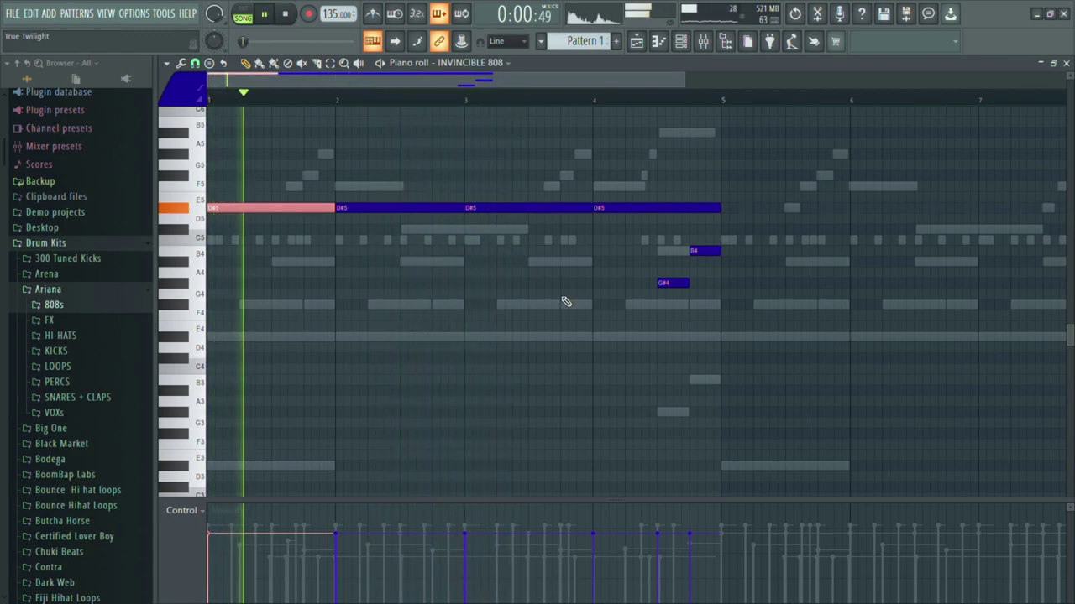
Step: Shorten the bar 4 D#5 note to end where the G#4 note starts, and duplicate the four-bar 808 pattern after itself
left_click(853, 337)
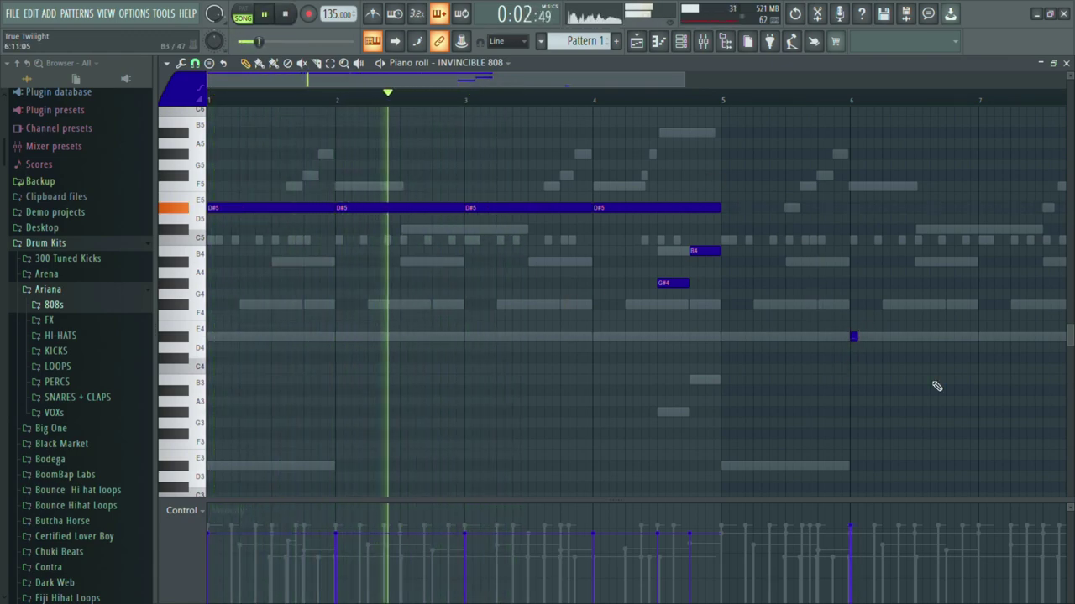
right_click(853, 337)
left_click_drag(723, 215, 659, 216)
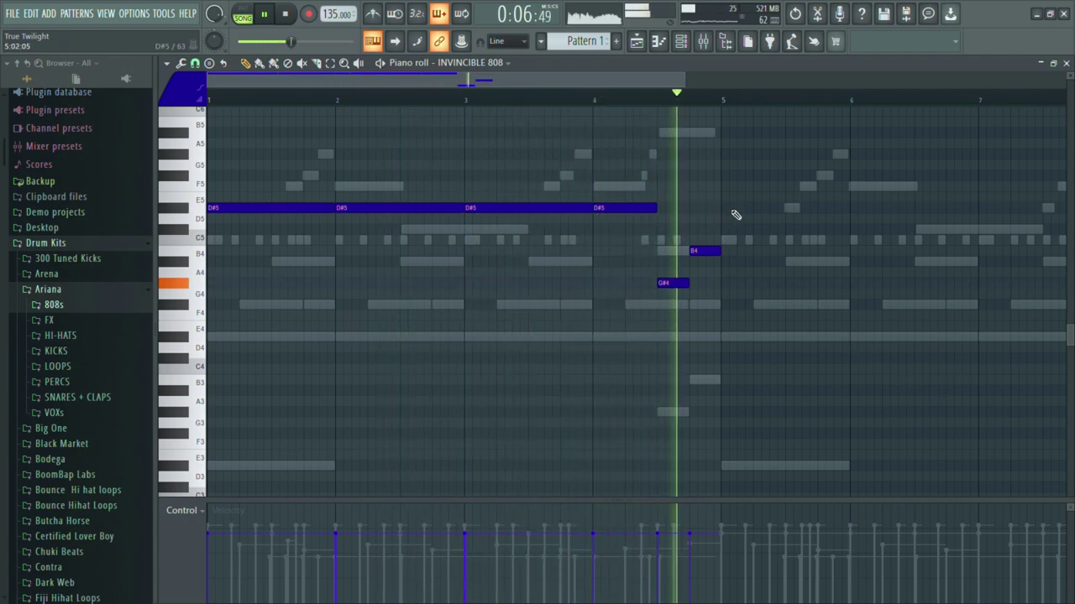
left_click_drag(730, 362, 209, 149)
key("ctrl+b")
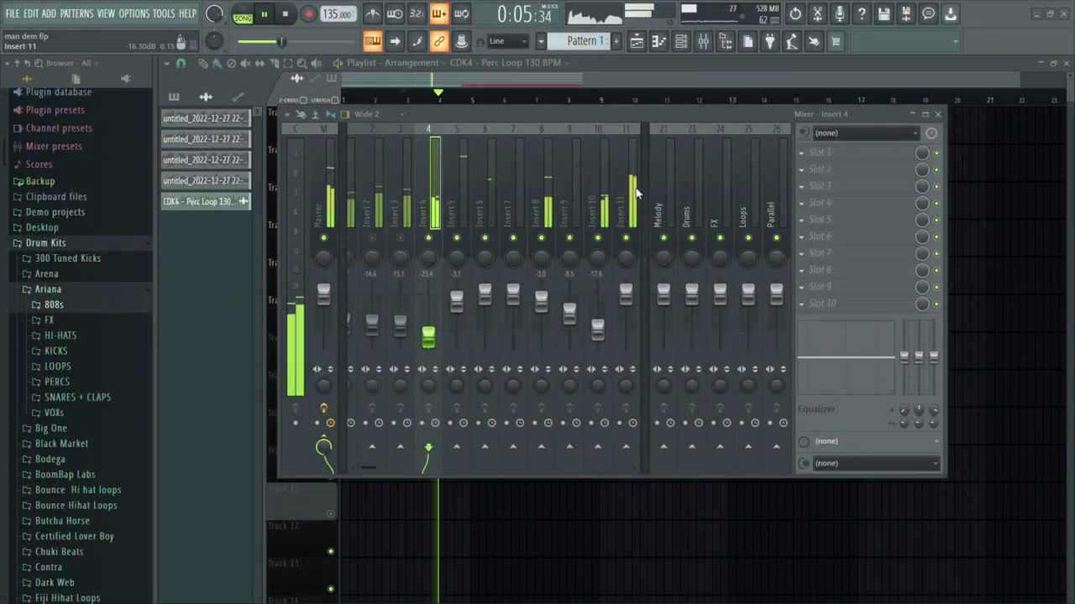
Step: Mute mixer track Insert 10 and save the project man dem.flp
left_click(600, 239)
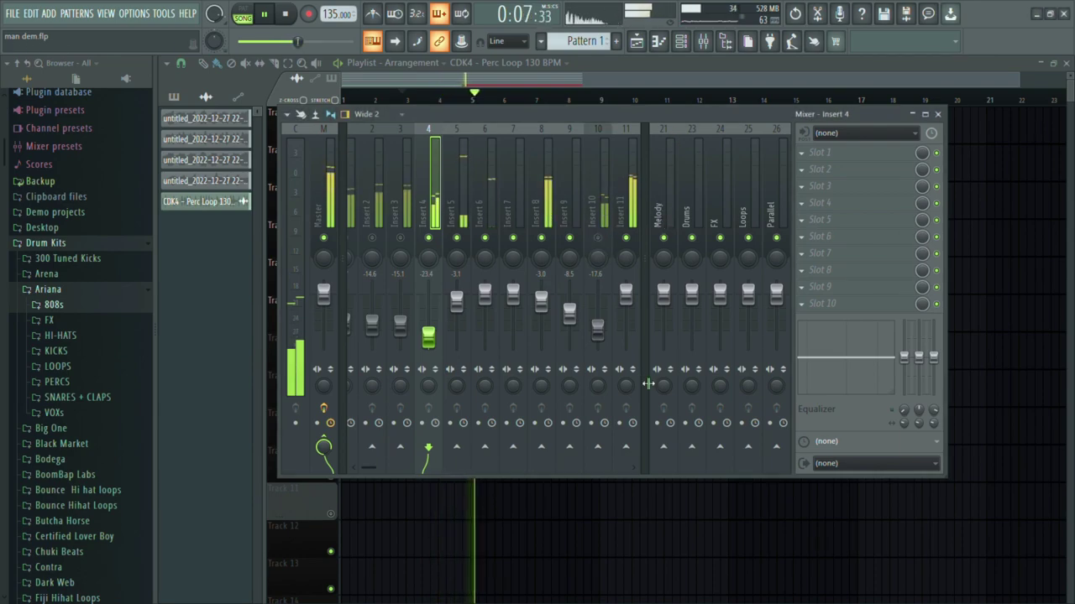
key("ctrl+s")
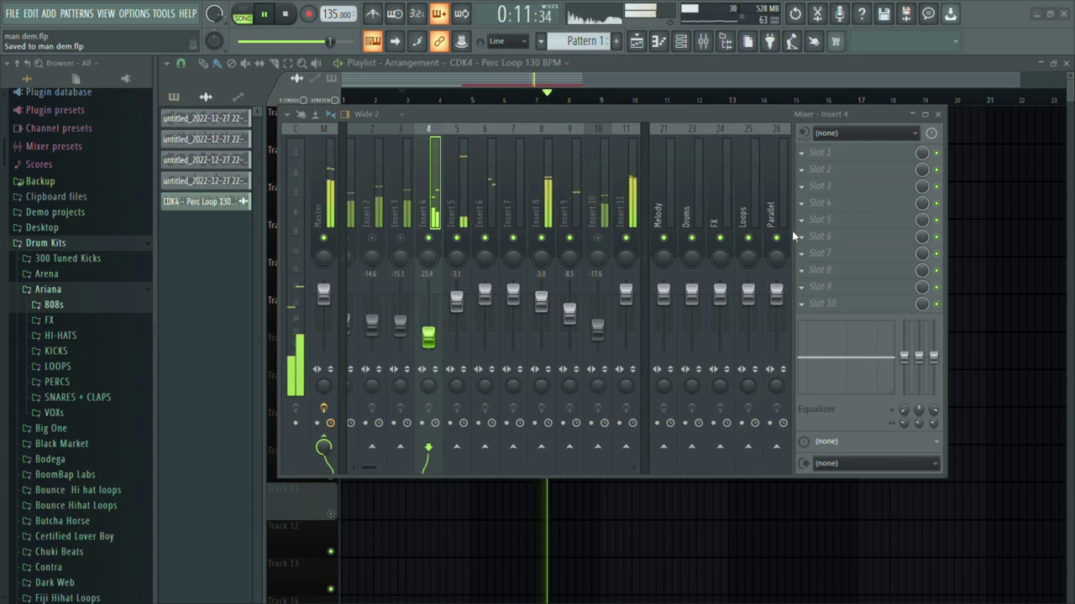
Step: Select mixer track Insert 8 and restart playback to check its level in the mix
key("space")
left_click(541, 302)
scroll(541, 308, "up", 3)
key("space")
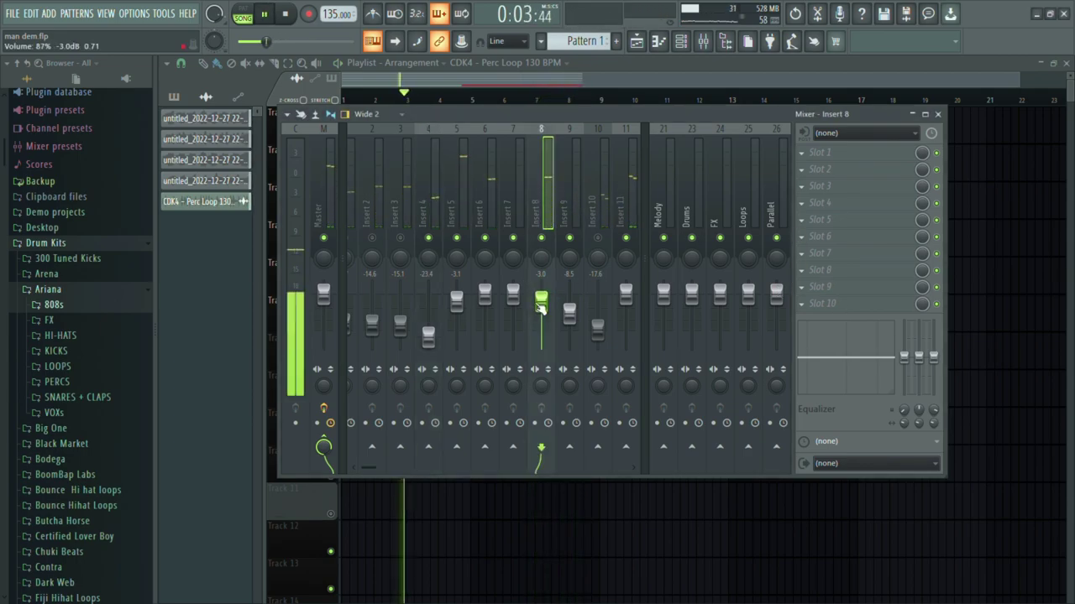